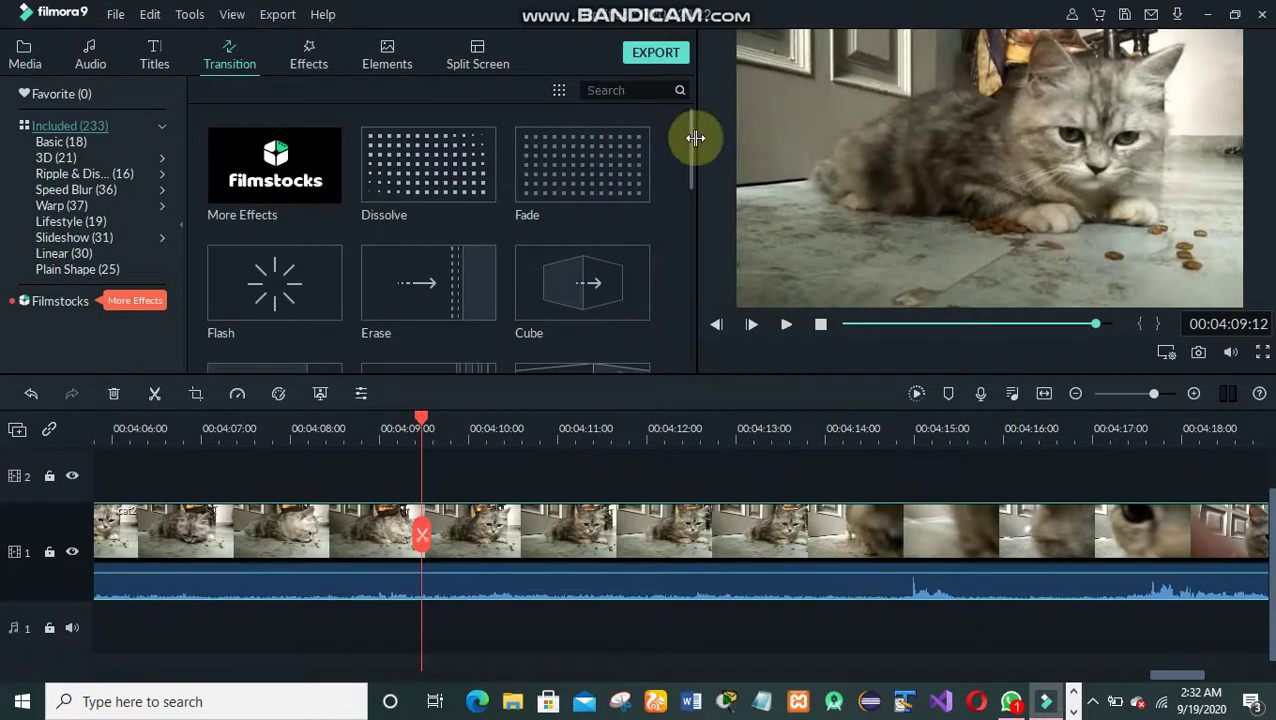
- Place the Warp Zoom 3 transition on the clip cut near 00:04:09
drag(690, 149, 690, 220)
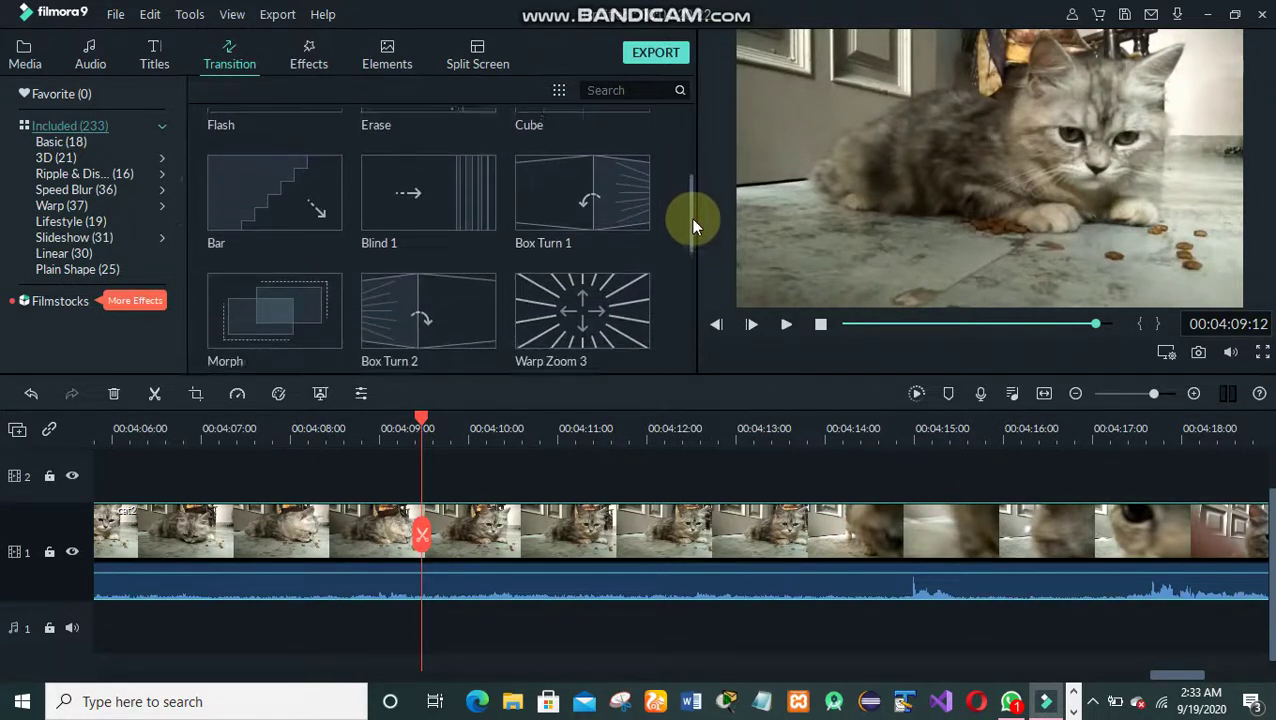
mouse_move(601, 154)
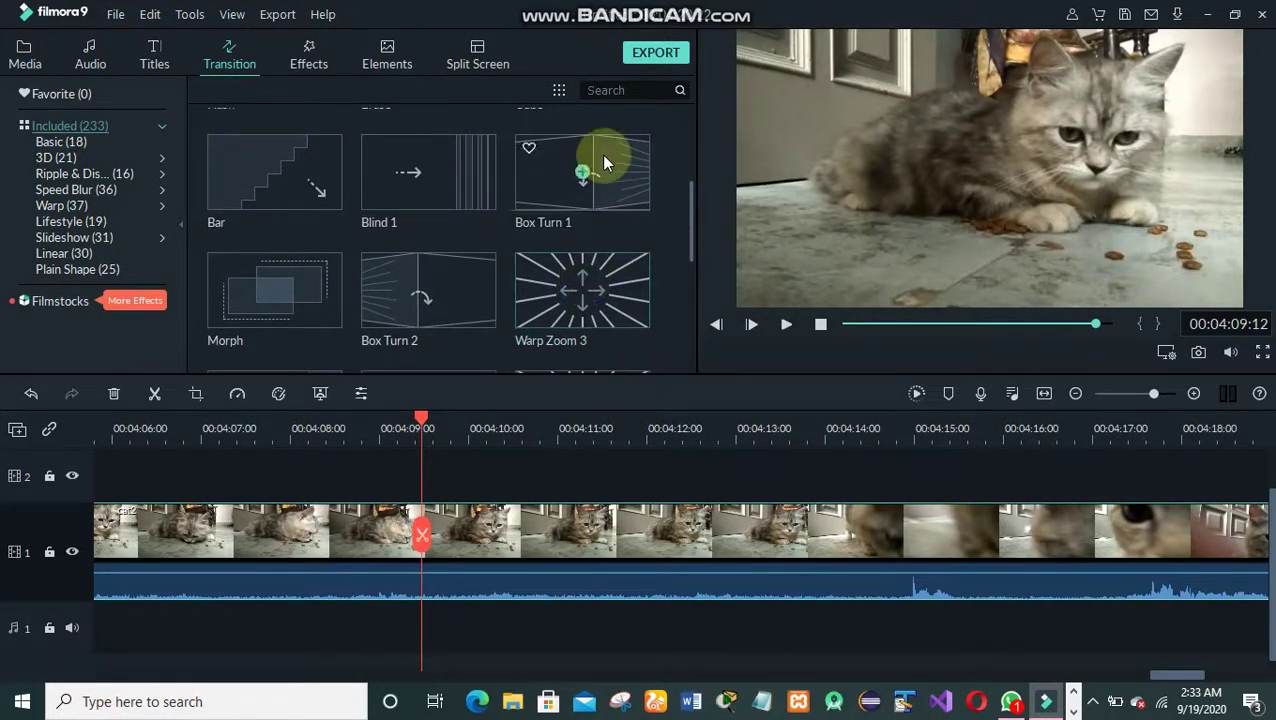
click(566, 307)
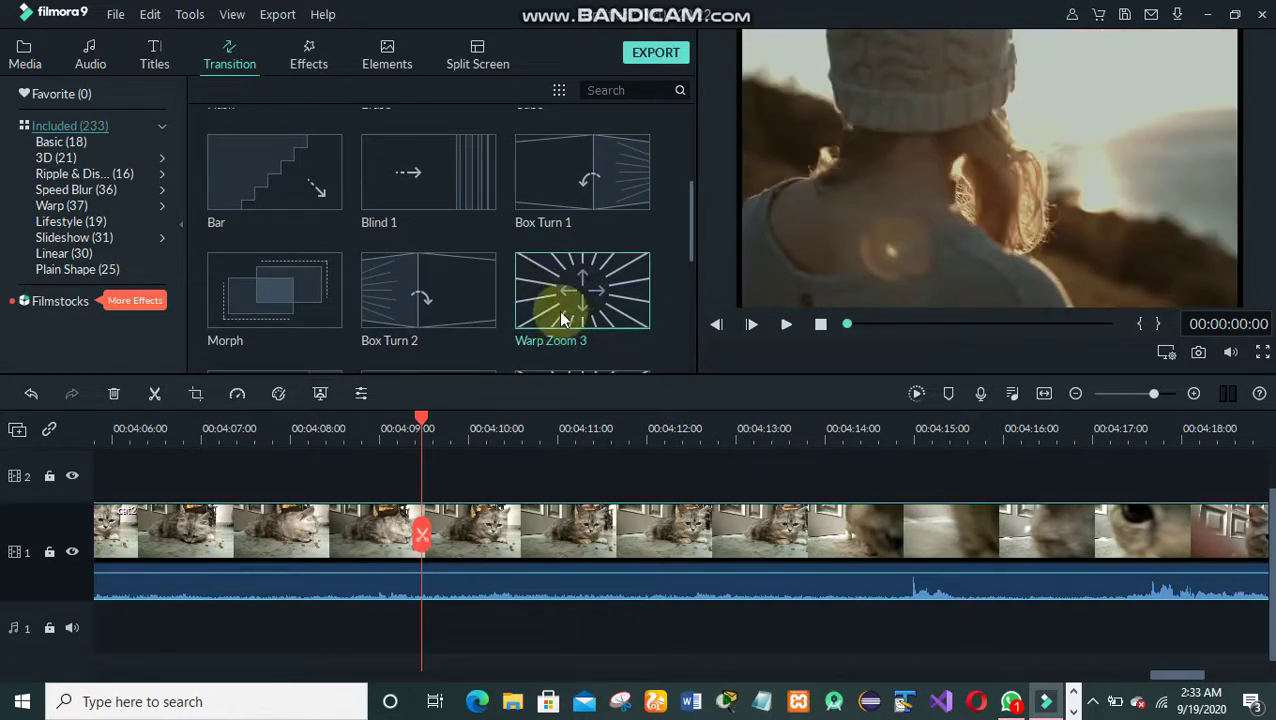
drag(583, 258, 424, 505)
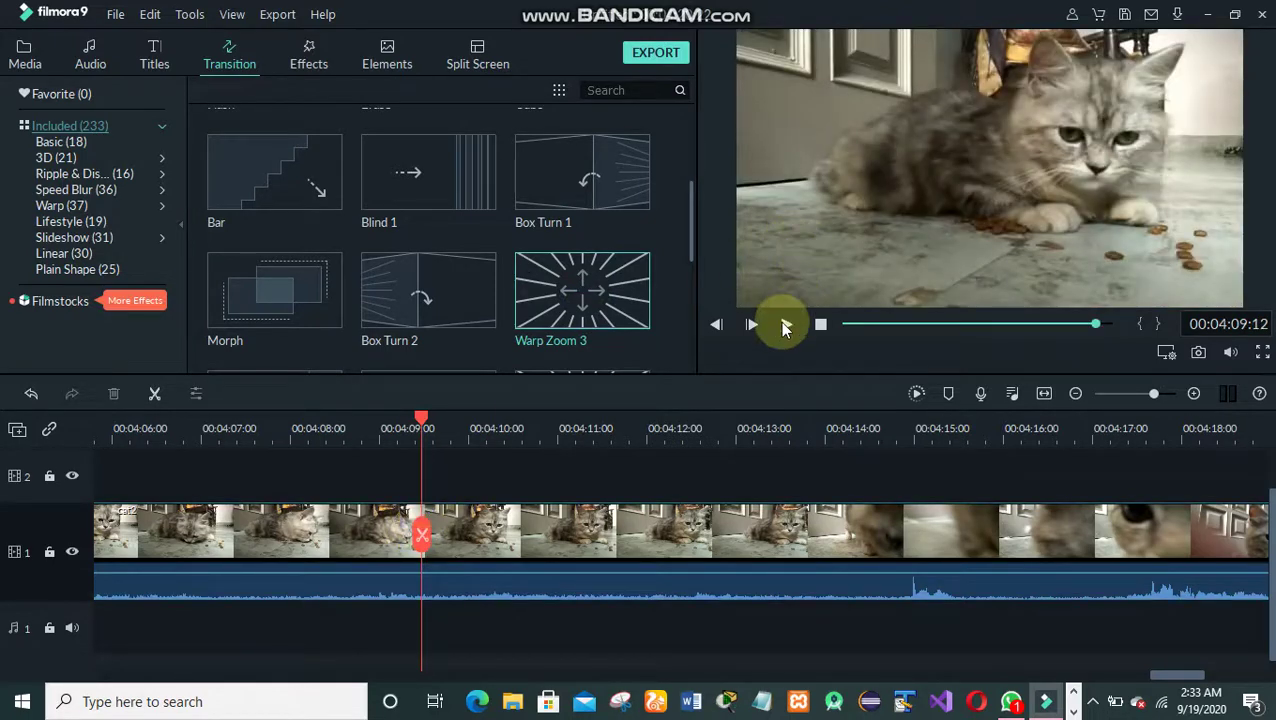
- Play the video from around 00:03:37 through the transition to preview it, then pause
click(784, 323)
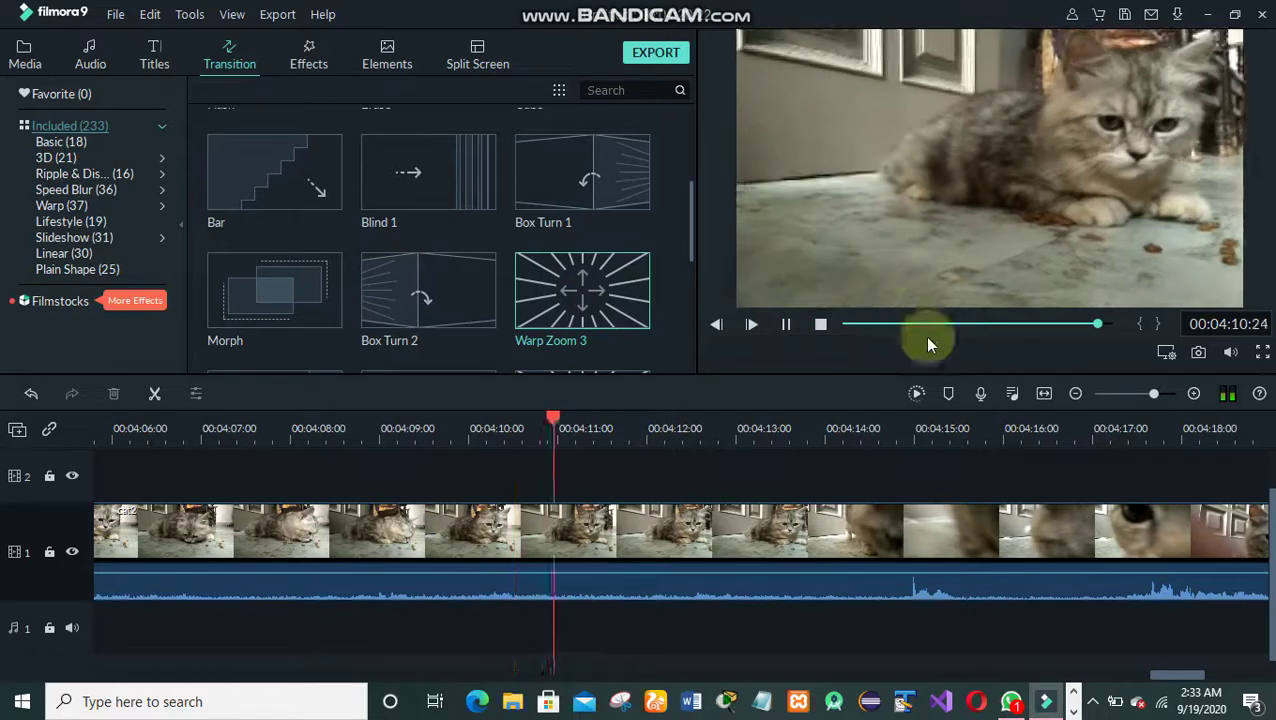
click(1064, 325)
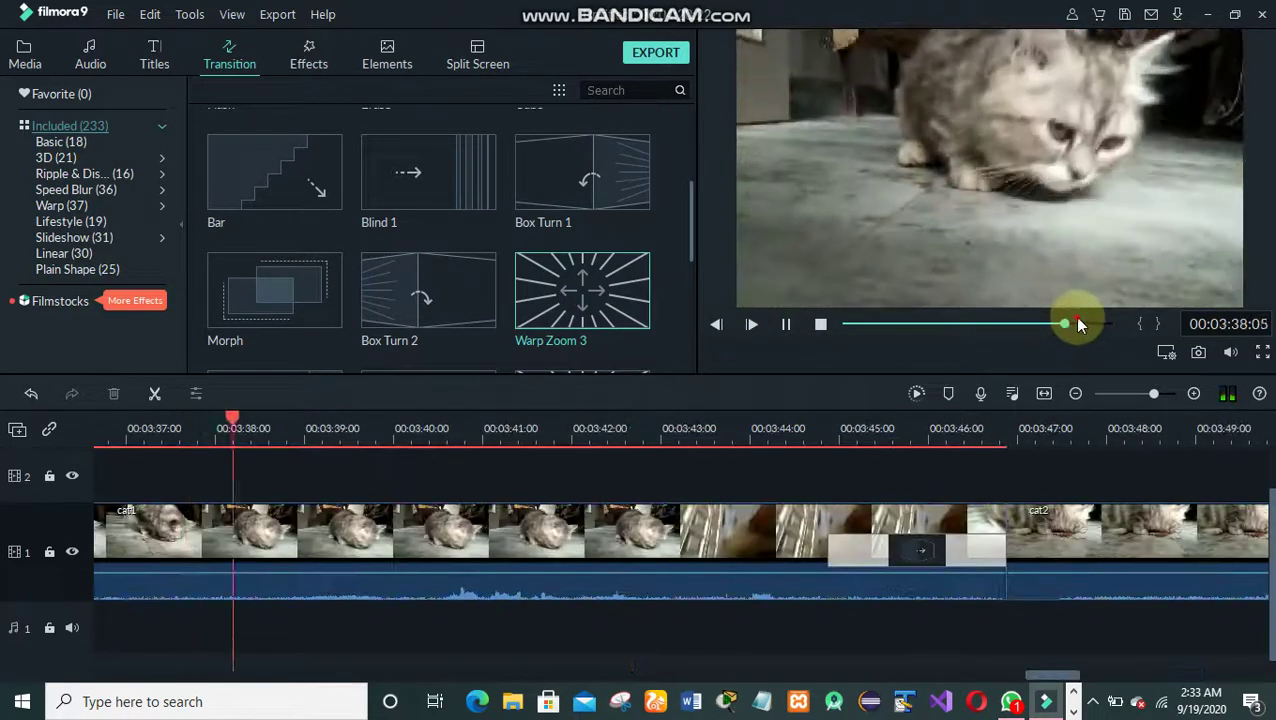
click(1088, 327)
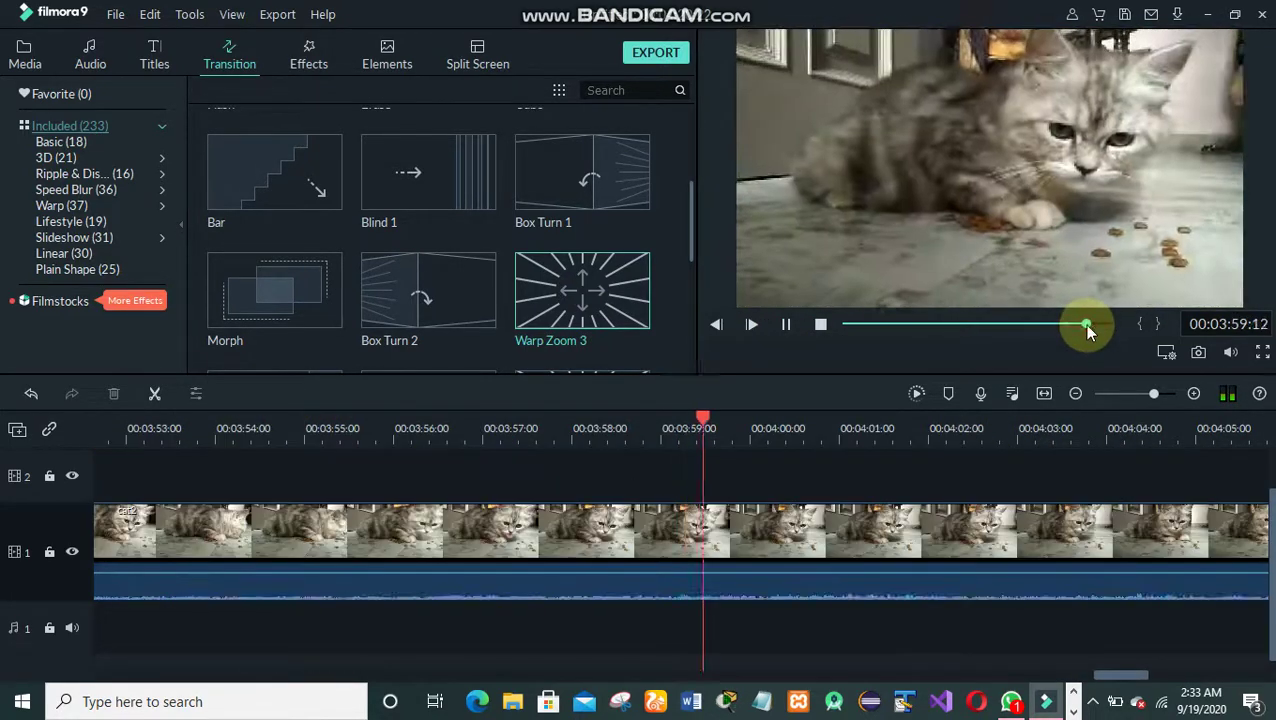
key(space)
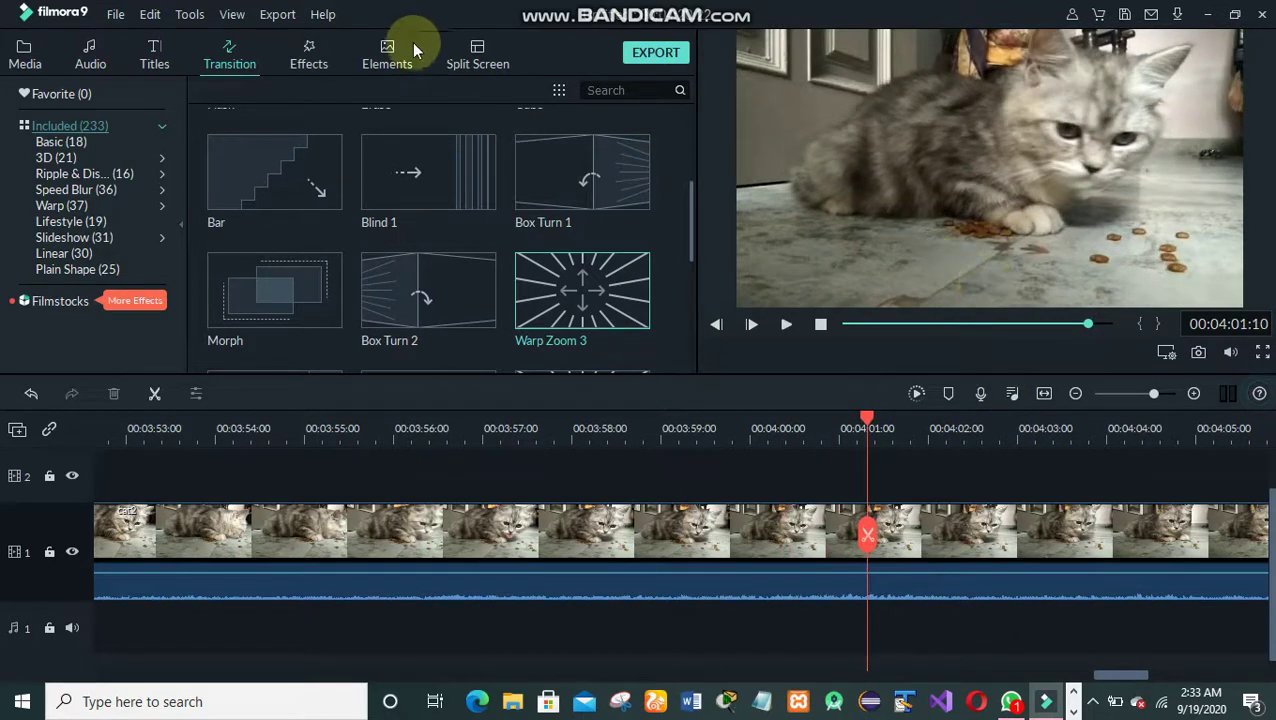
- Switch the library from Effects to Titles and return the playhead to 00:00:00:00
click(309, 63)
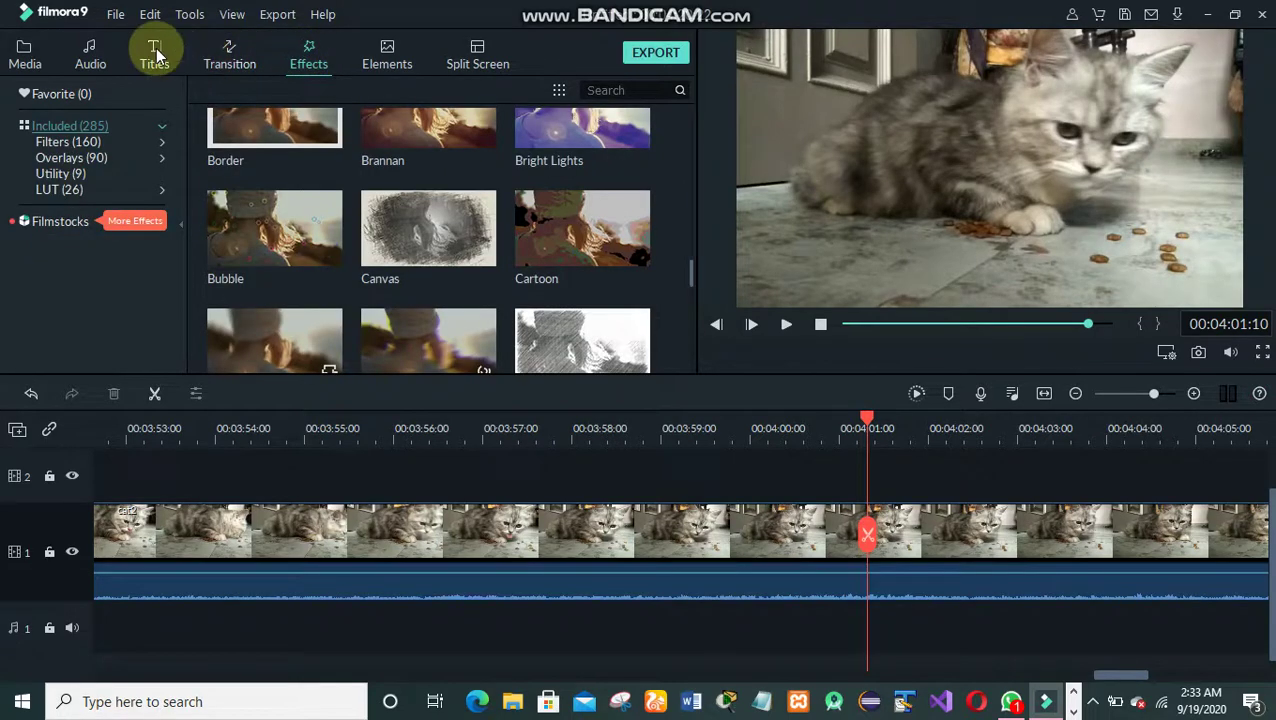
click(156, 48)
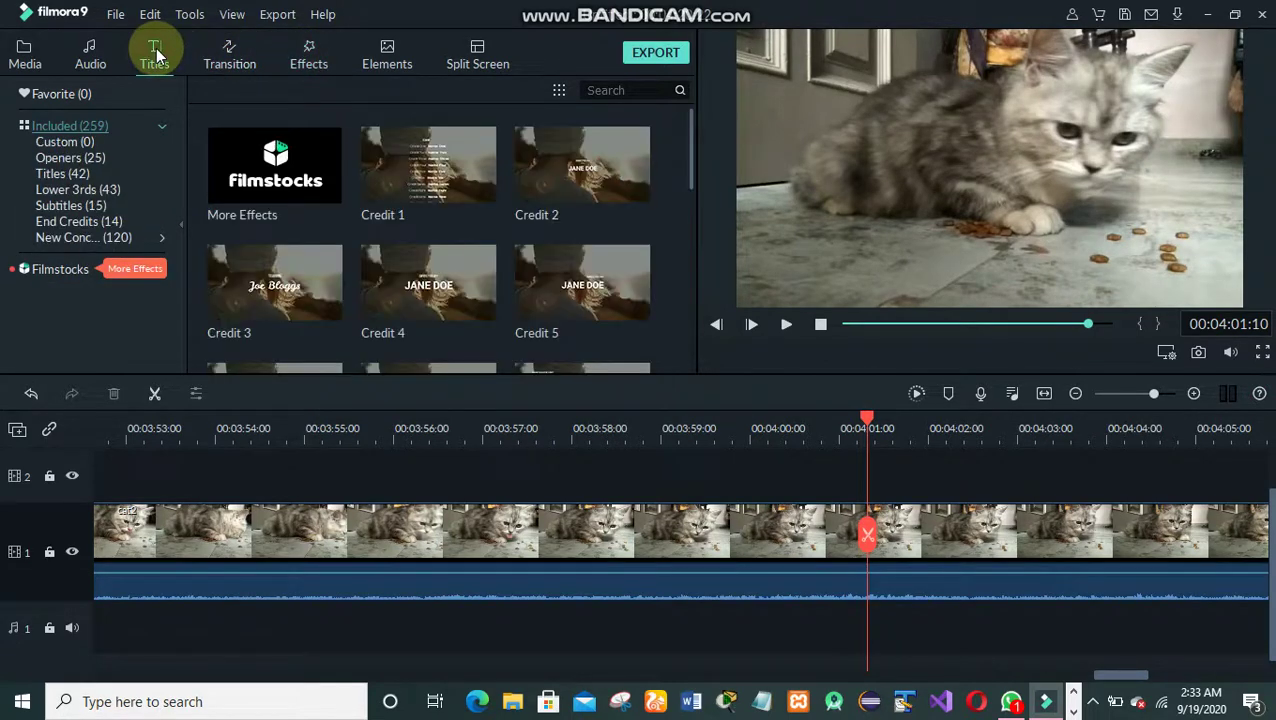
click(840, 324)
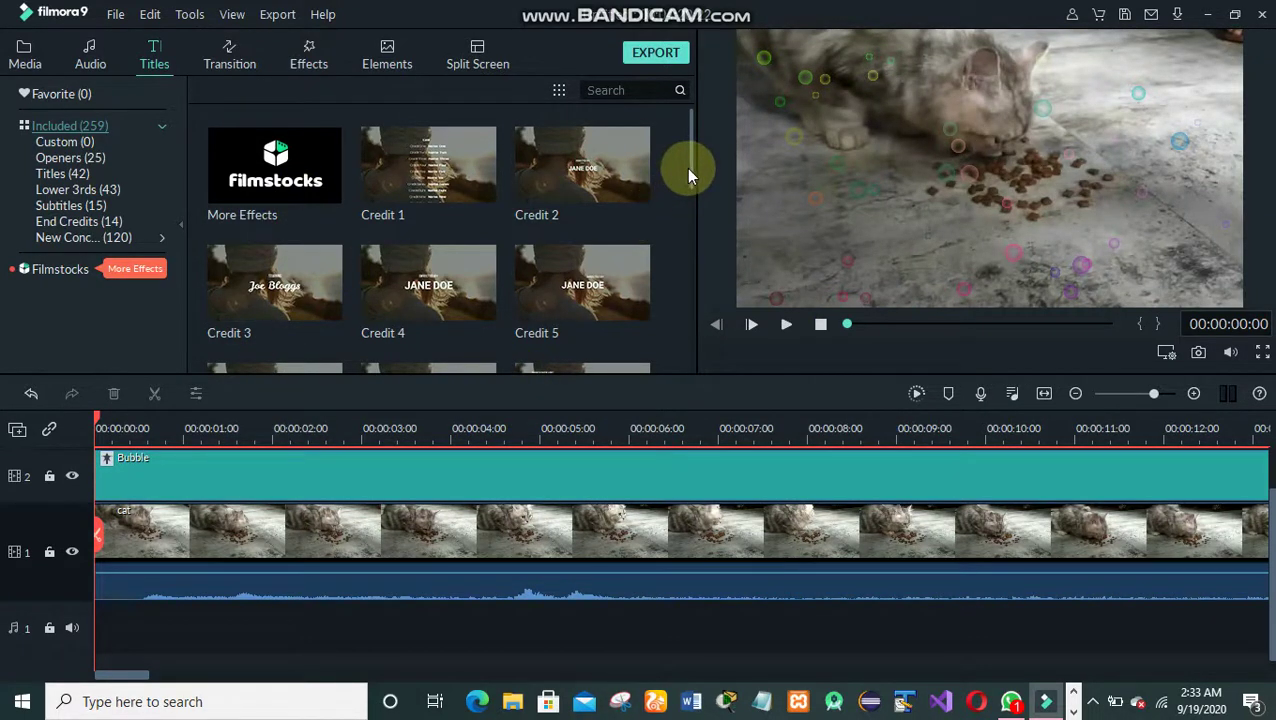
- Download Opener 5, add it at 00:00 for five seconds, and open its text editor
drag(694, 183, 700, 378)
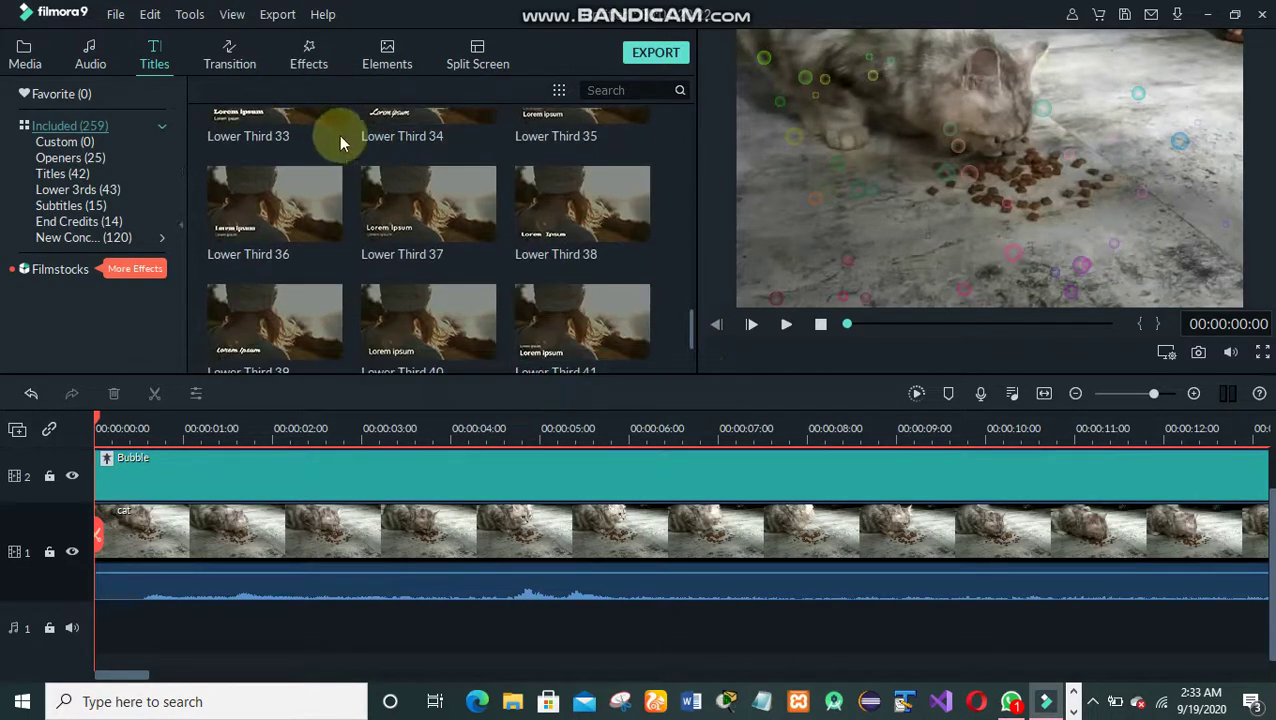
drag(690, 328, 677, 374)
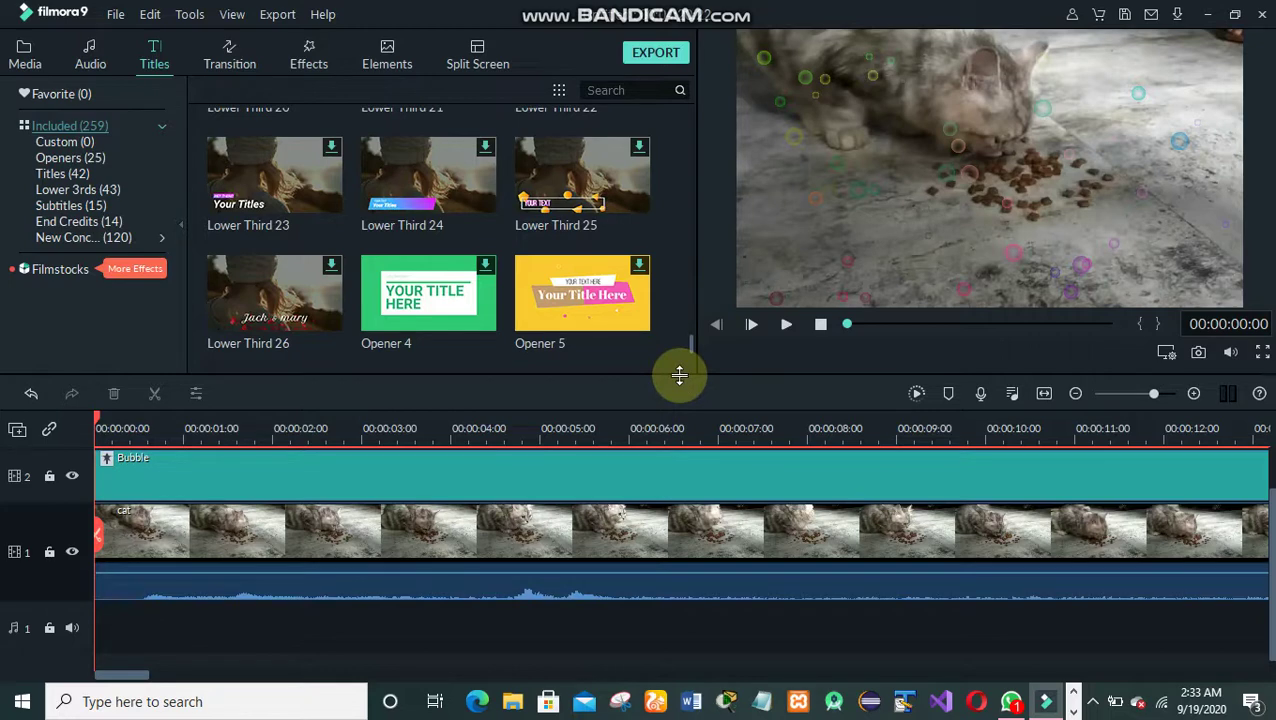
double_click(585, 294)
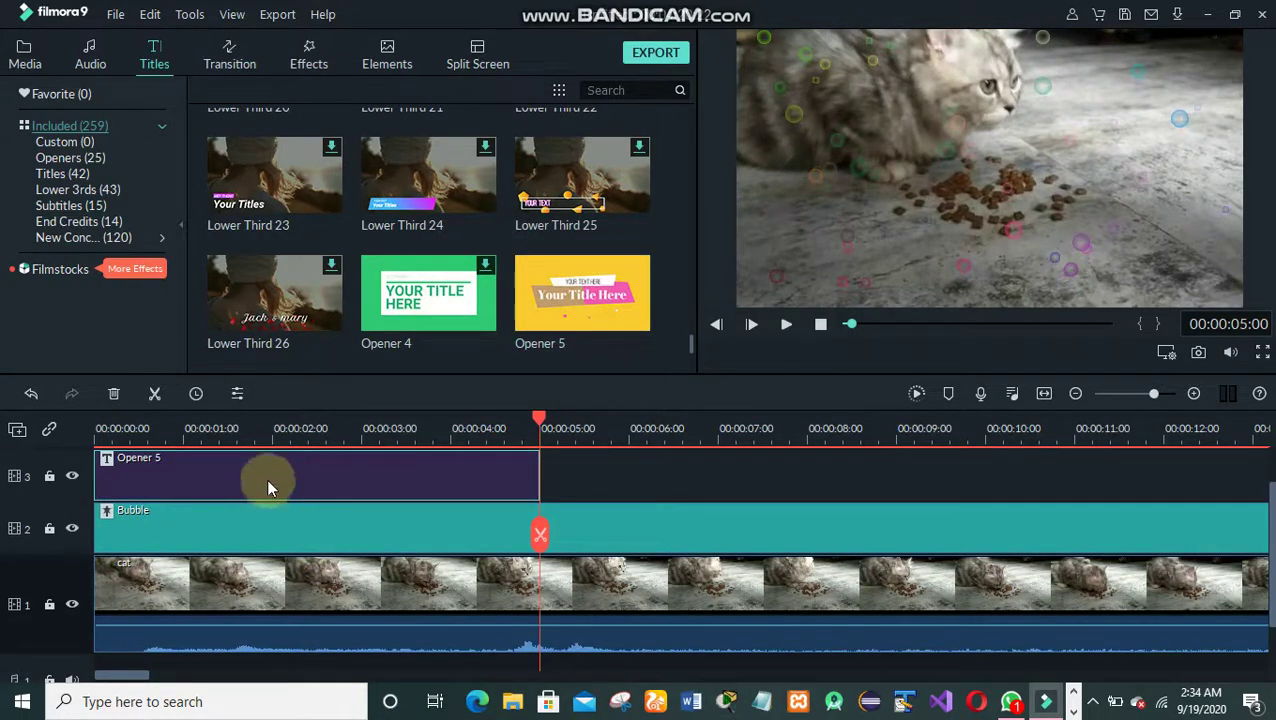
double_click(270, 467)
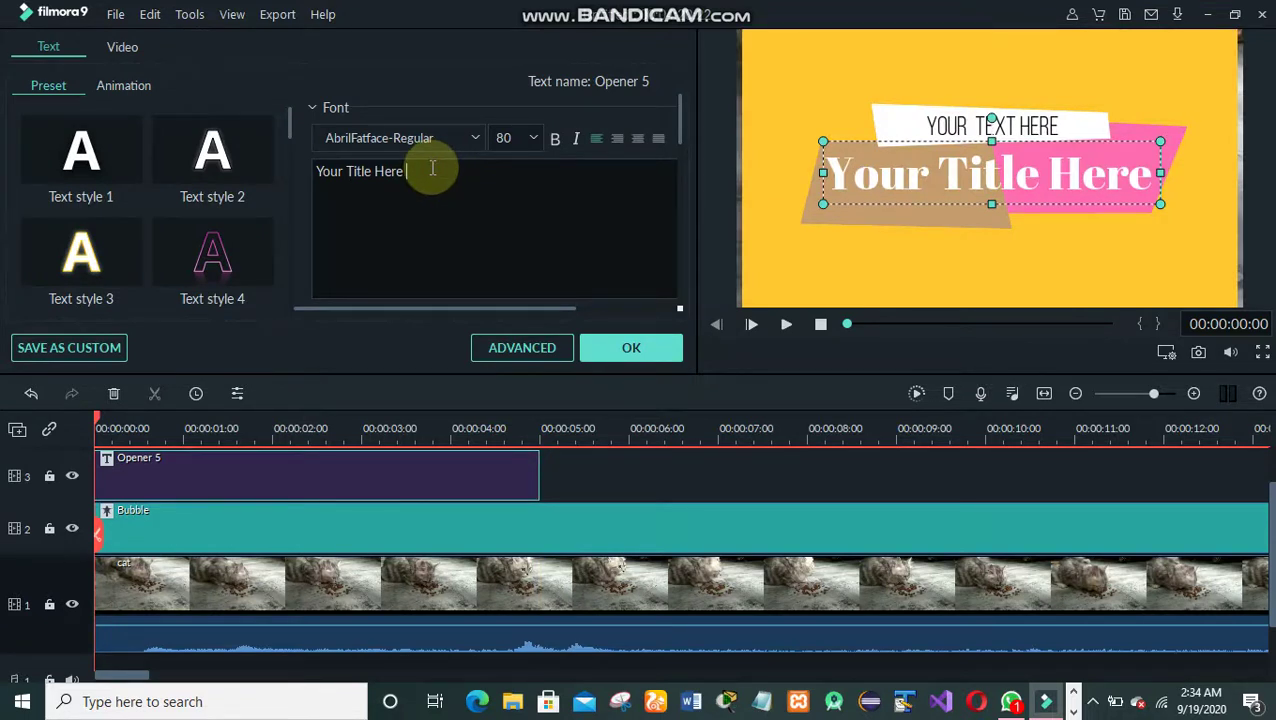
- Clear the main title text and narrow the YOUR TEXT HERE line to about a third
key(BackSpace)
key(BackSpace)
key(BackSpace)
key(BackSpace)
key(BackSpace)
key(BackSpace)
key(BackSpace)
key(BackSpace)
key(BackSpace)
key(BackSpace)
key(BackSpace)
key(BackSpace)
key(BackSpace)
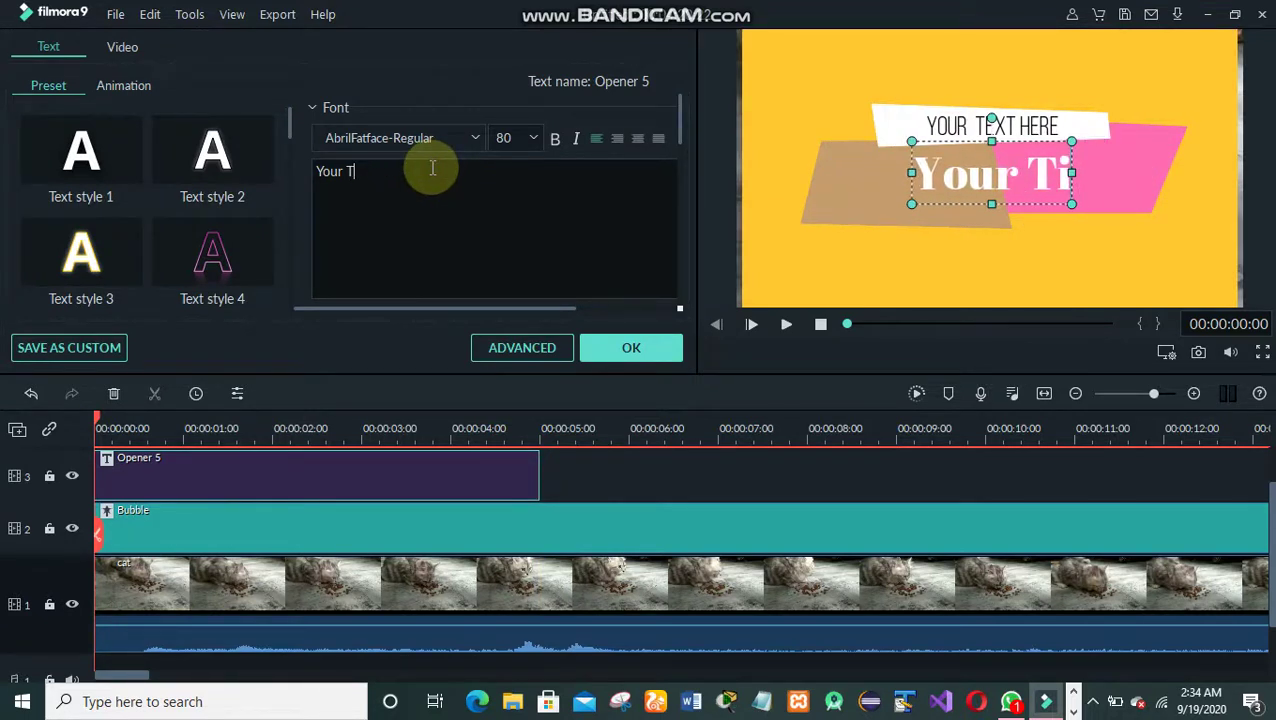
key(BackSpace)
key(BackSpace)
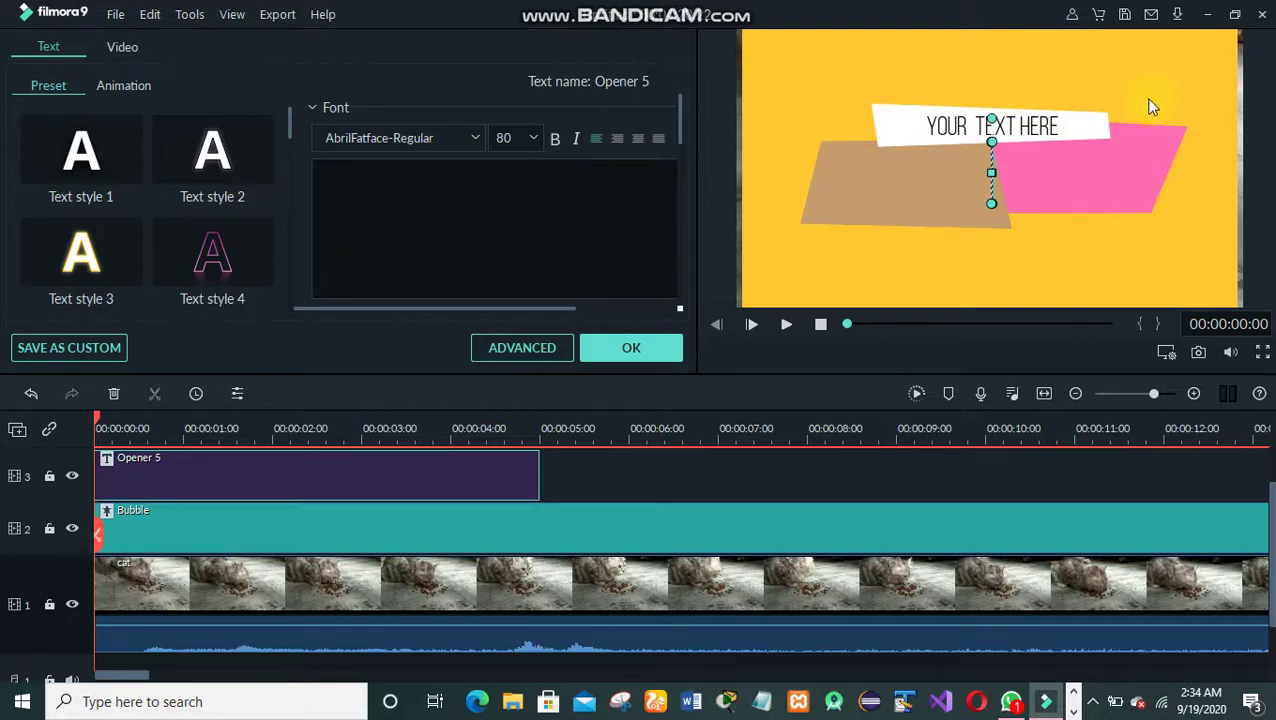
click(934, 121)
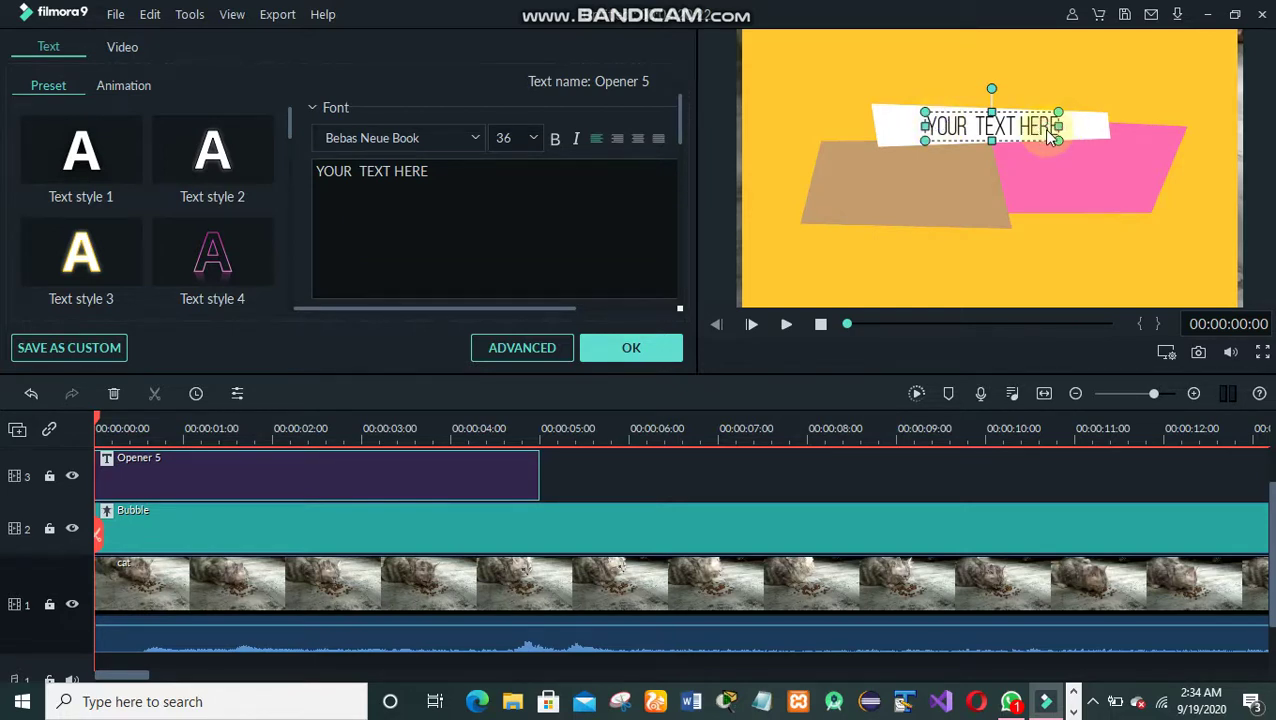
drag(1050, 130, 928, 139)
- Nudge the title clip downward, undo the move, and reselect the main title text
click(951, 135)
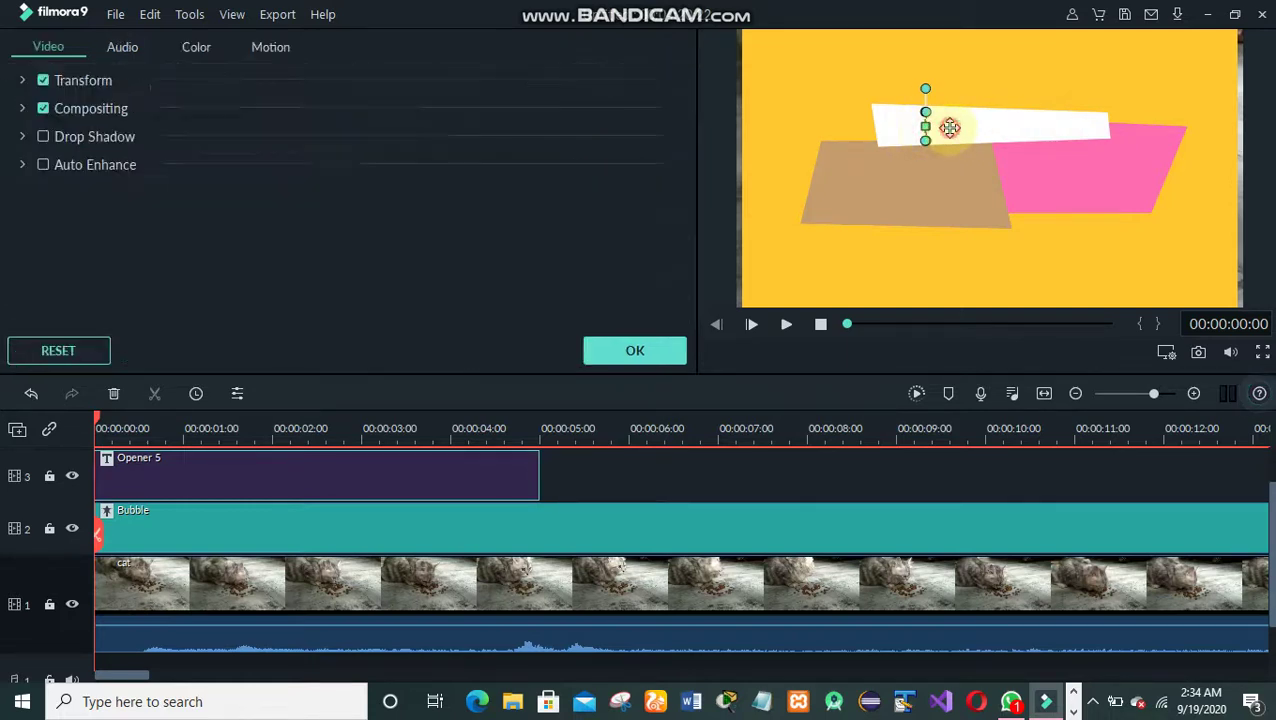
mouse_move(904, 187)
mouse_down()
mouse_move(897, 213)
mouse_move(895, 196)
mouse_up()
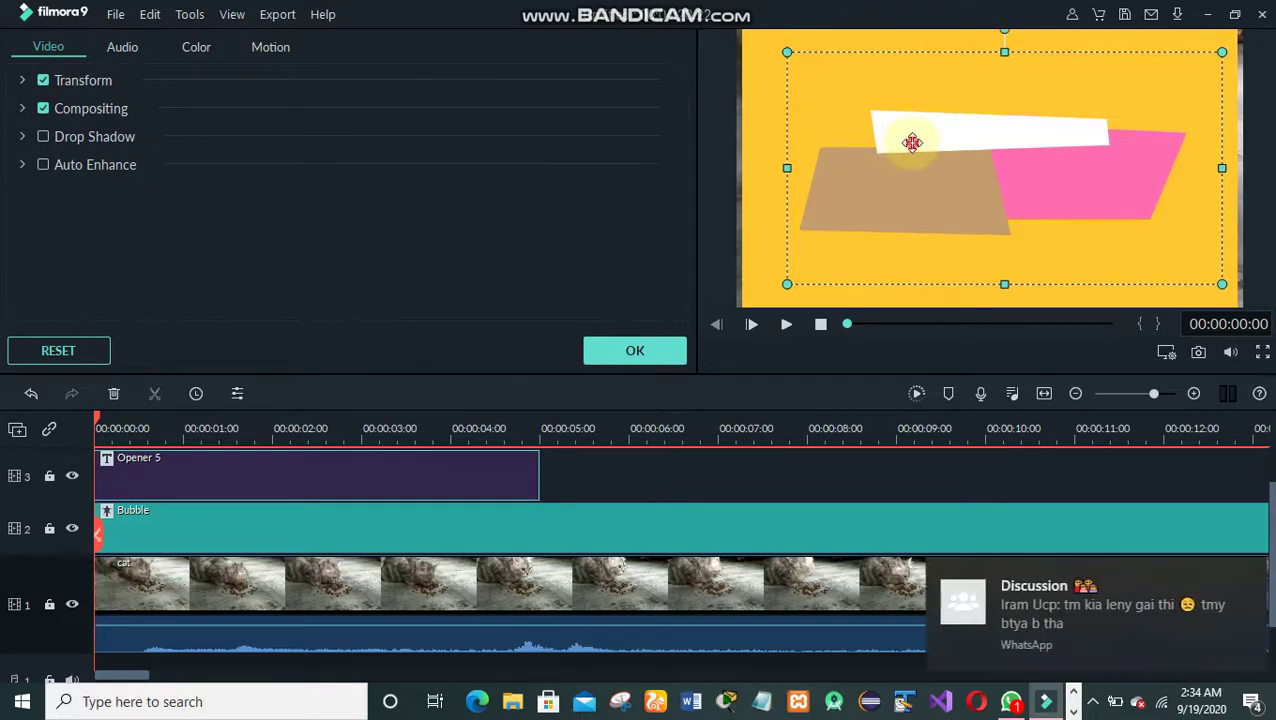
key(ctrl+z)
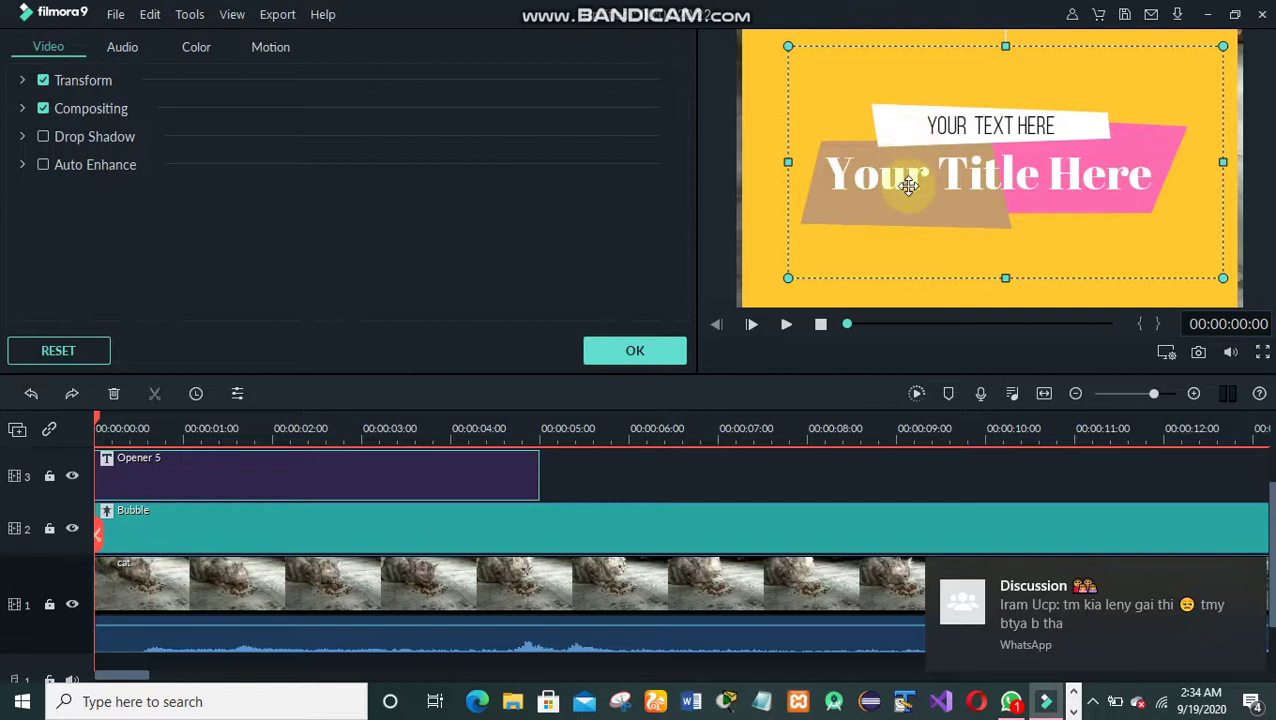
click(910, 192)
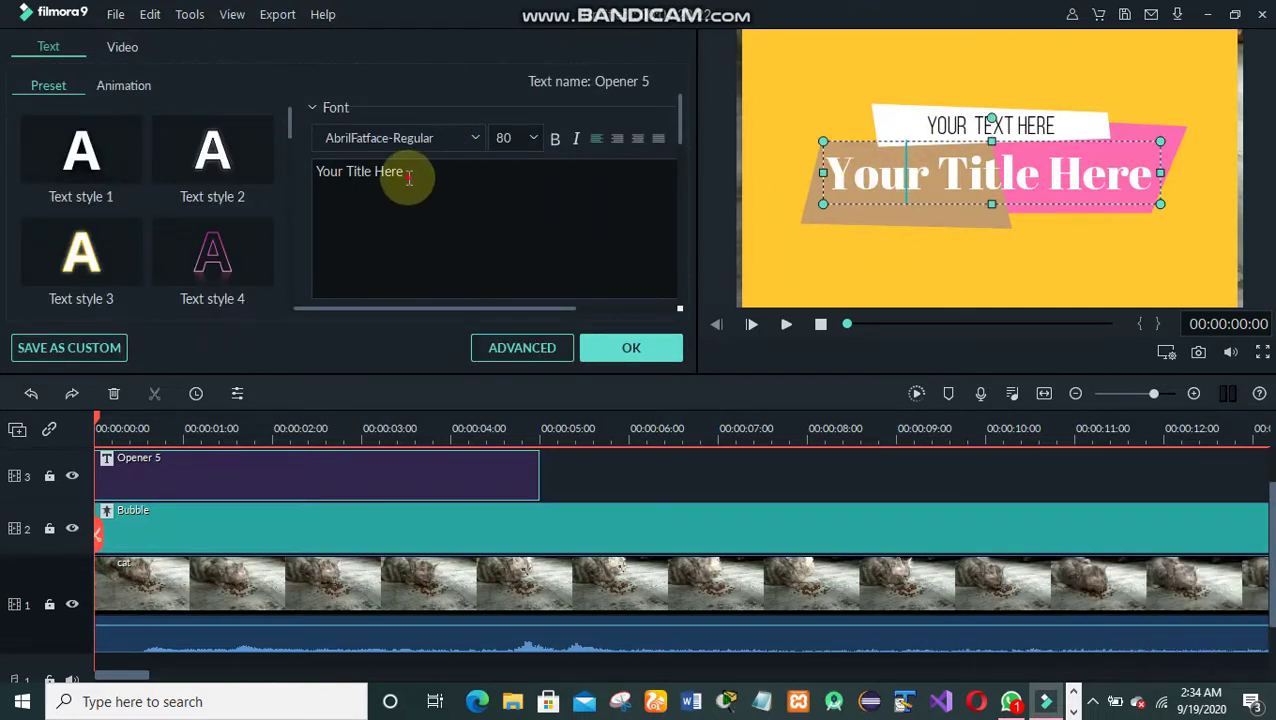
- Replace the main title with 'cat food', trying Text styles 4 and 2 before keeping style 1
key(BackSpace)
key(BackSpace)
key(BackSpace)
key(BackSpace)
key(BackSpace)
key(BackSpace)
key(BackSpace)
key(BackSpace)
key(BackSpace)
key(BackSpace)
key(BackSpace)
key(BackSpace)
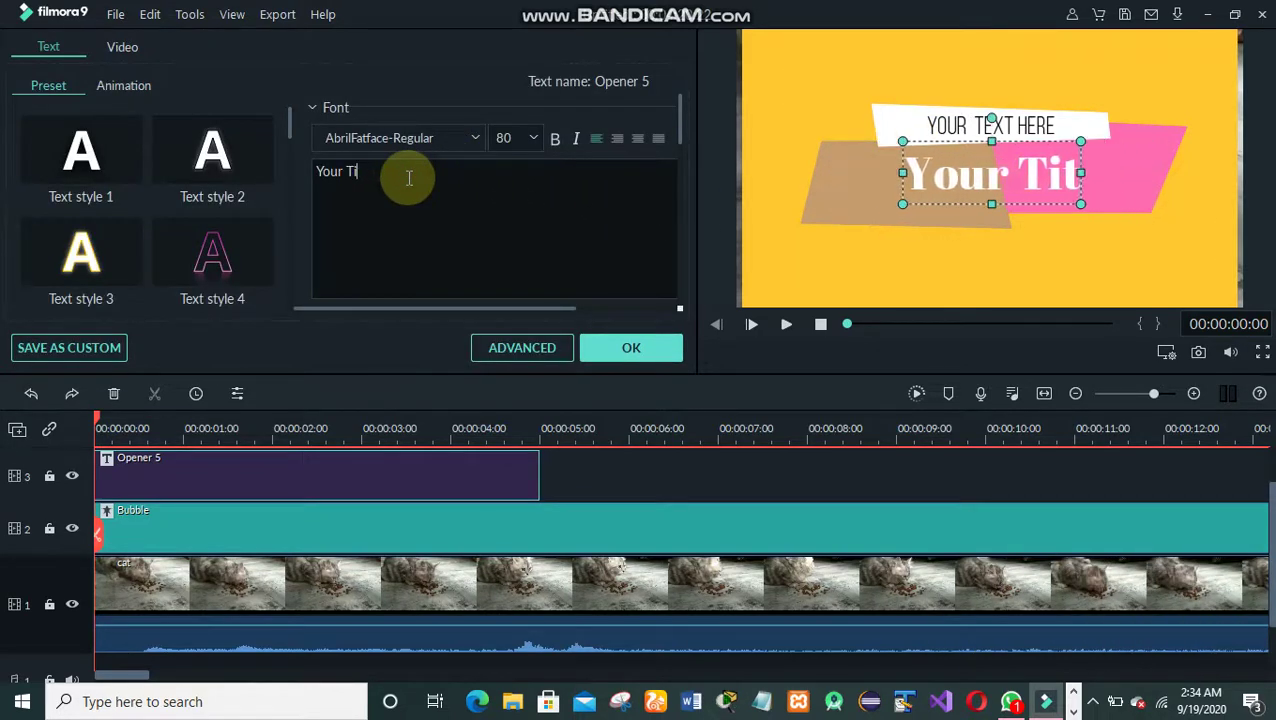
key(BackSpace)
key(BackSpace)
key(BackSpace)
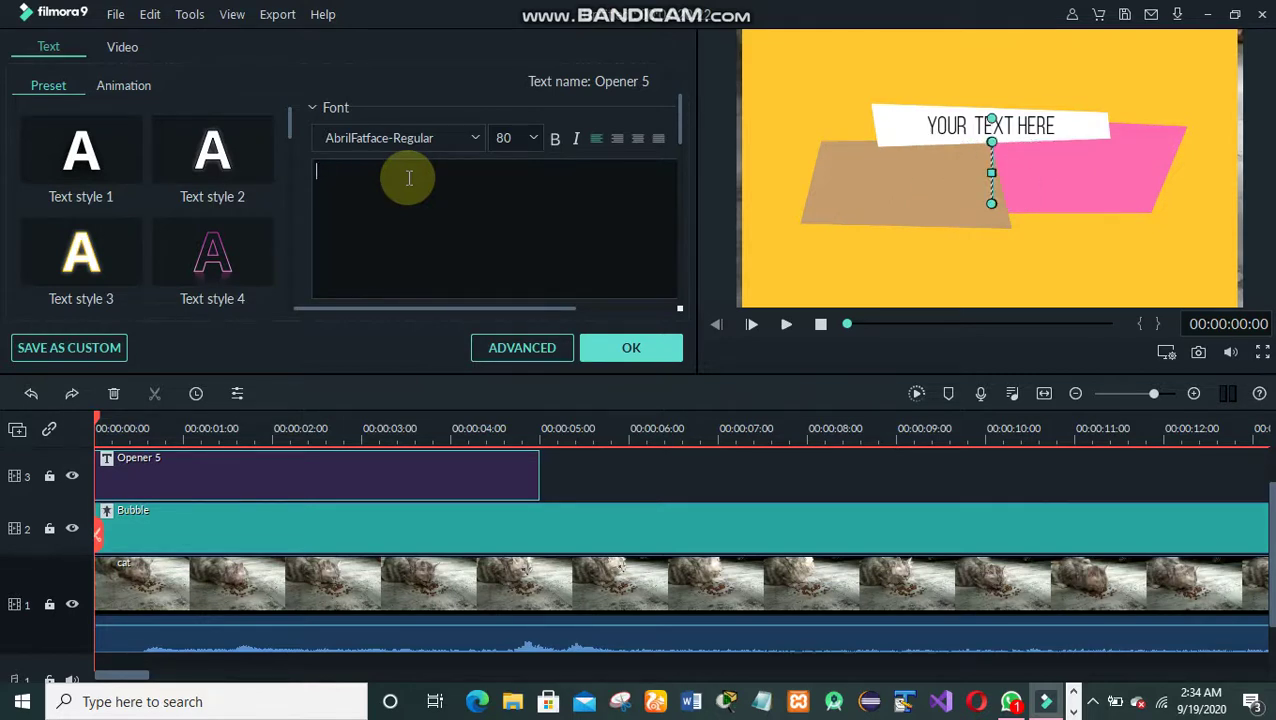
text(ca)
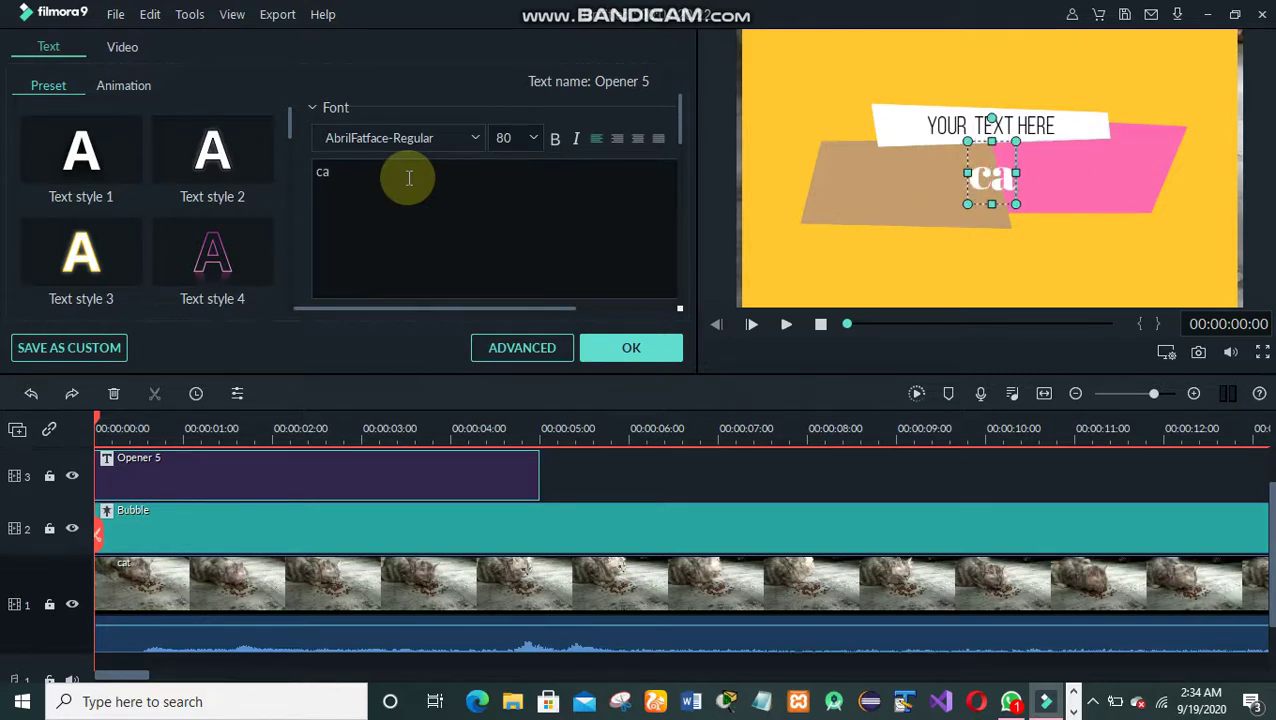
text(t food)
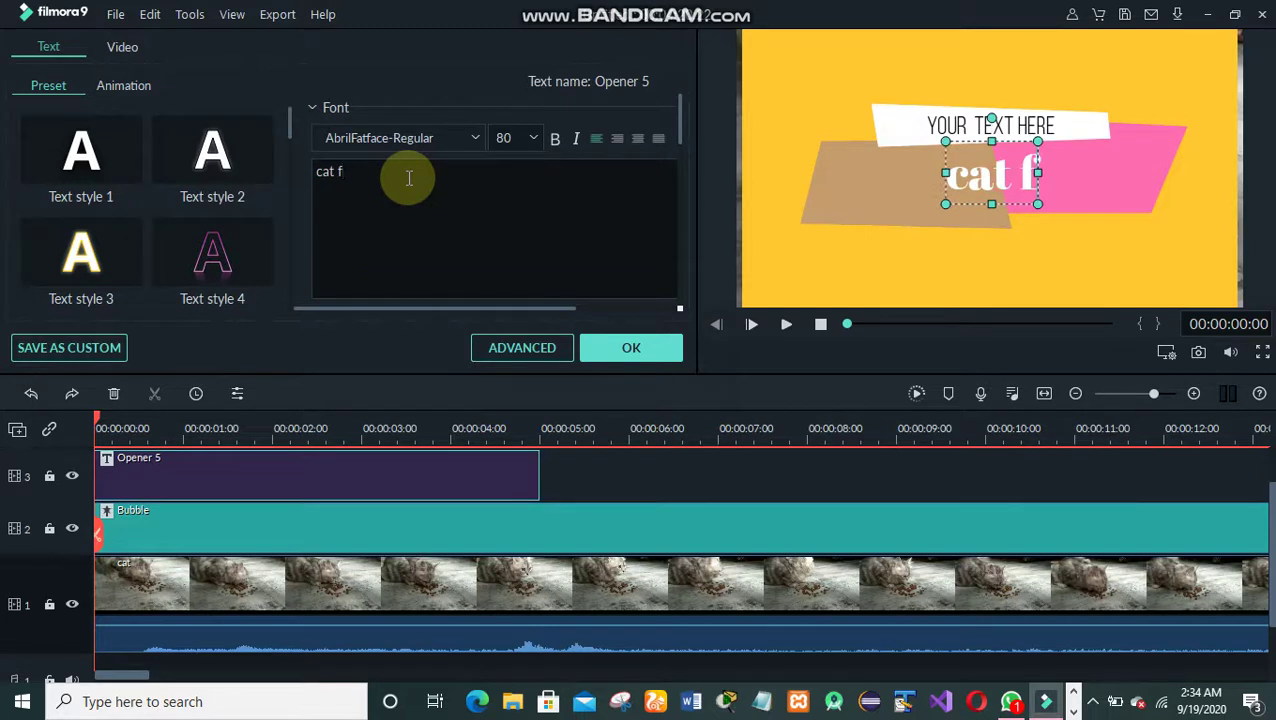
click(213, 258)
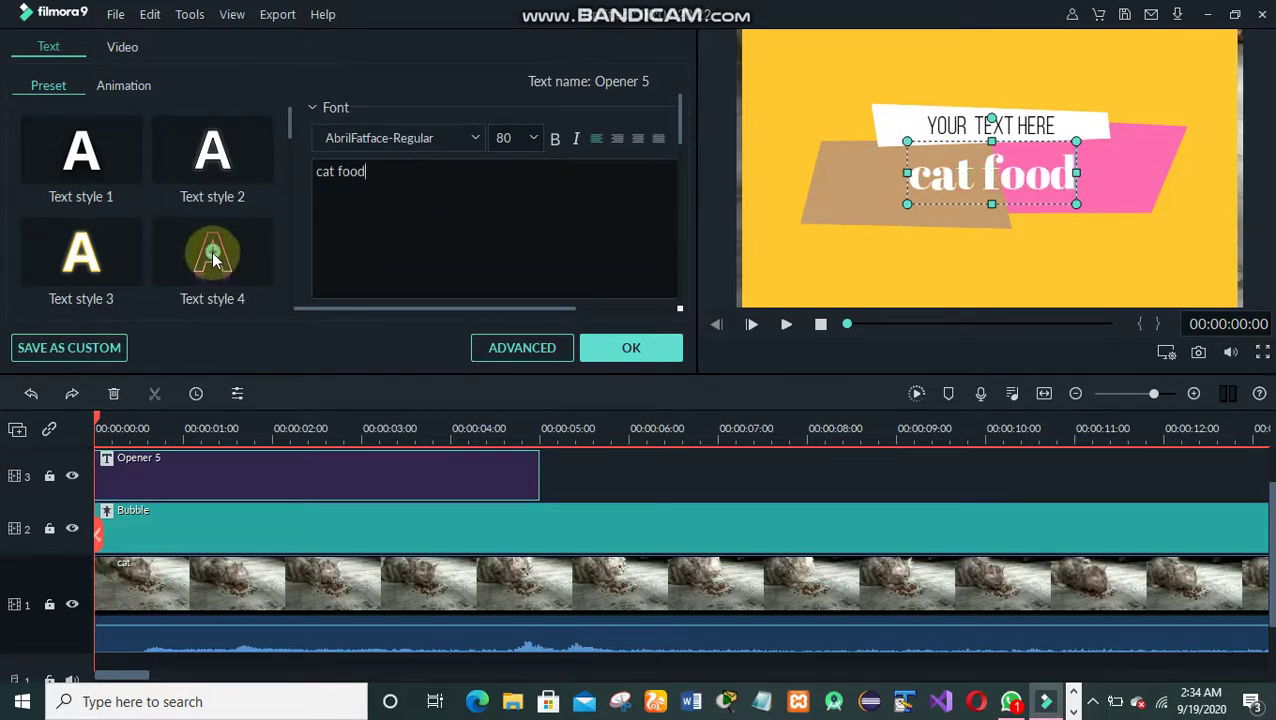
click(210, 161)
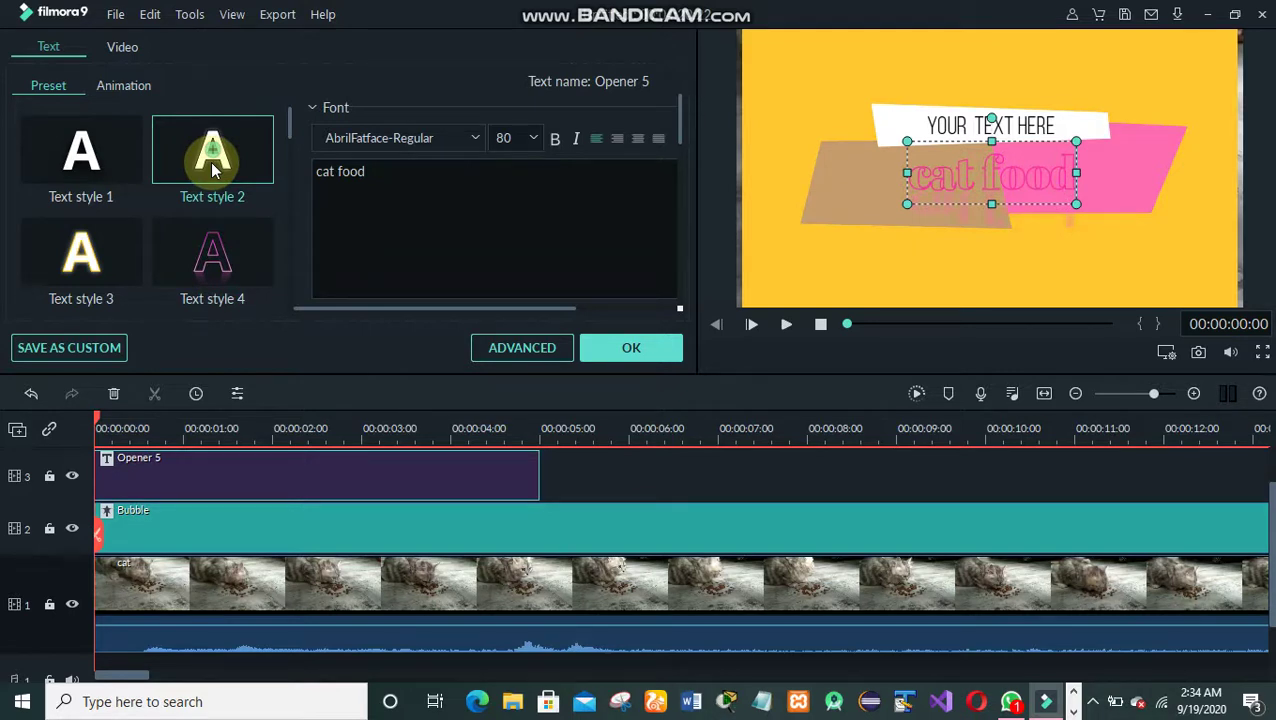
click(86, 146)
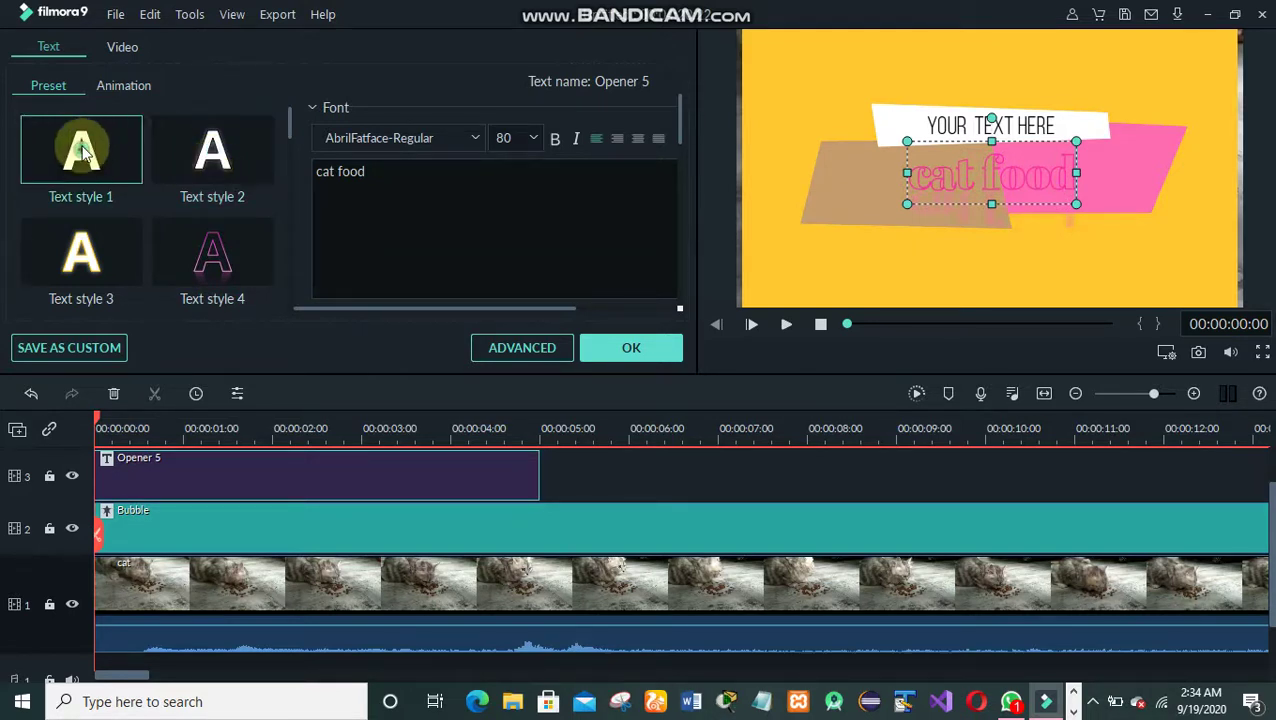
- Add extra space between 'cat' and 'food' and squeeze the YOUR TEXT HERE line away
click(980, 172)
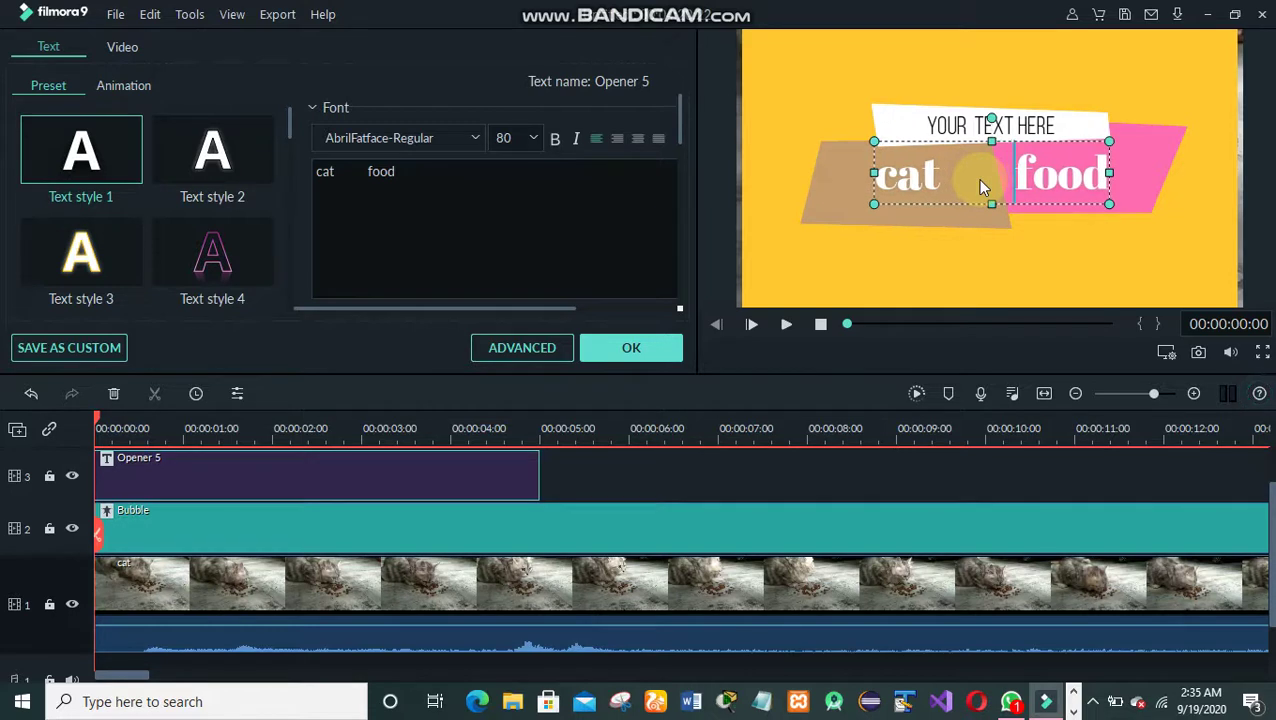
click(1020, 127)
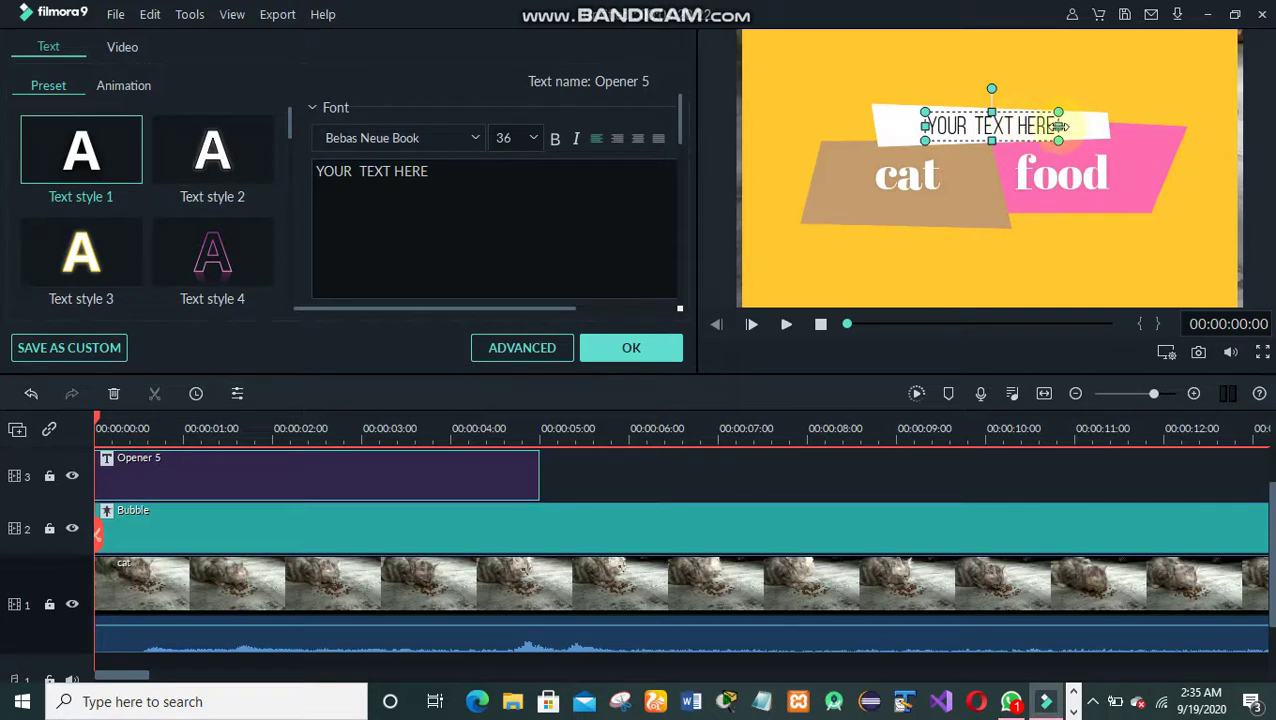
drag(1059, 127, 925, 127)
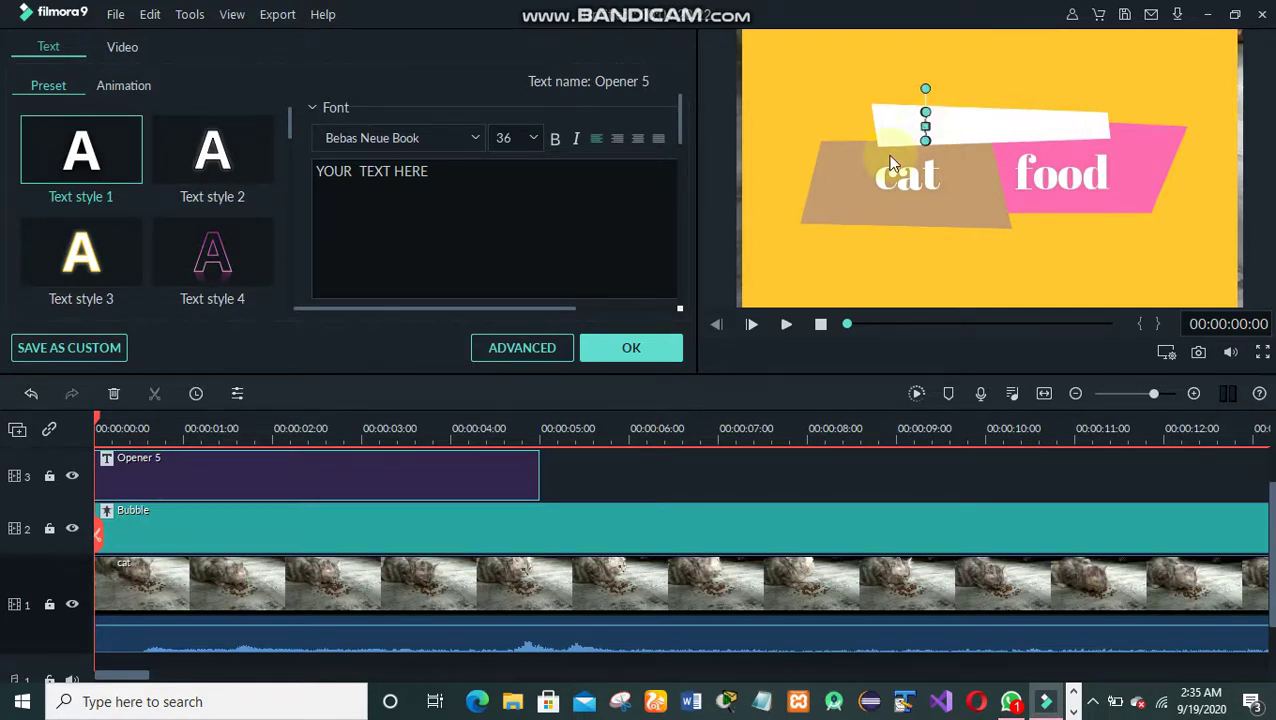
- Confirm the 'cat food' title edits, play its animation, then reopen and close the editor
click(619, 349)
key(space)
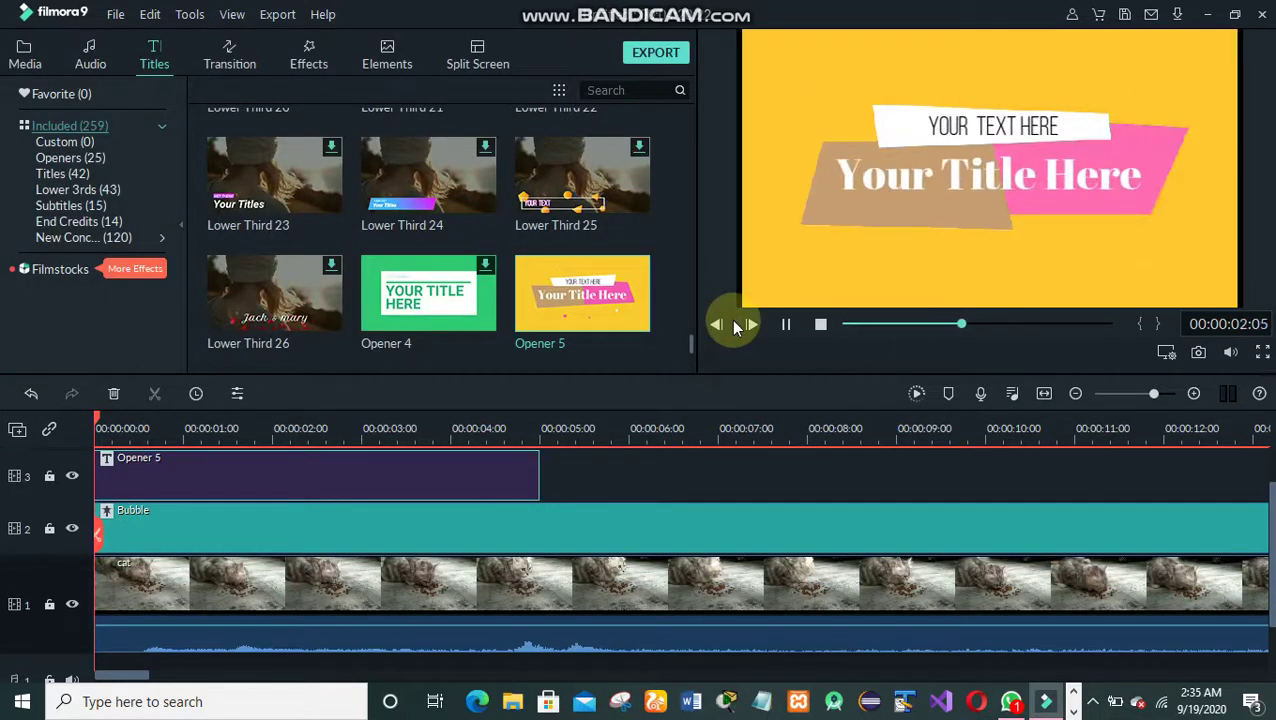
click(820, 325)
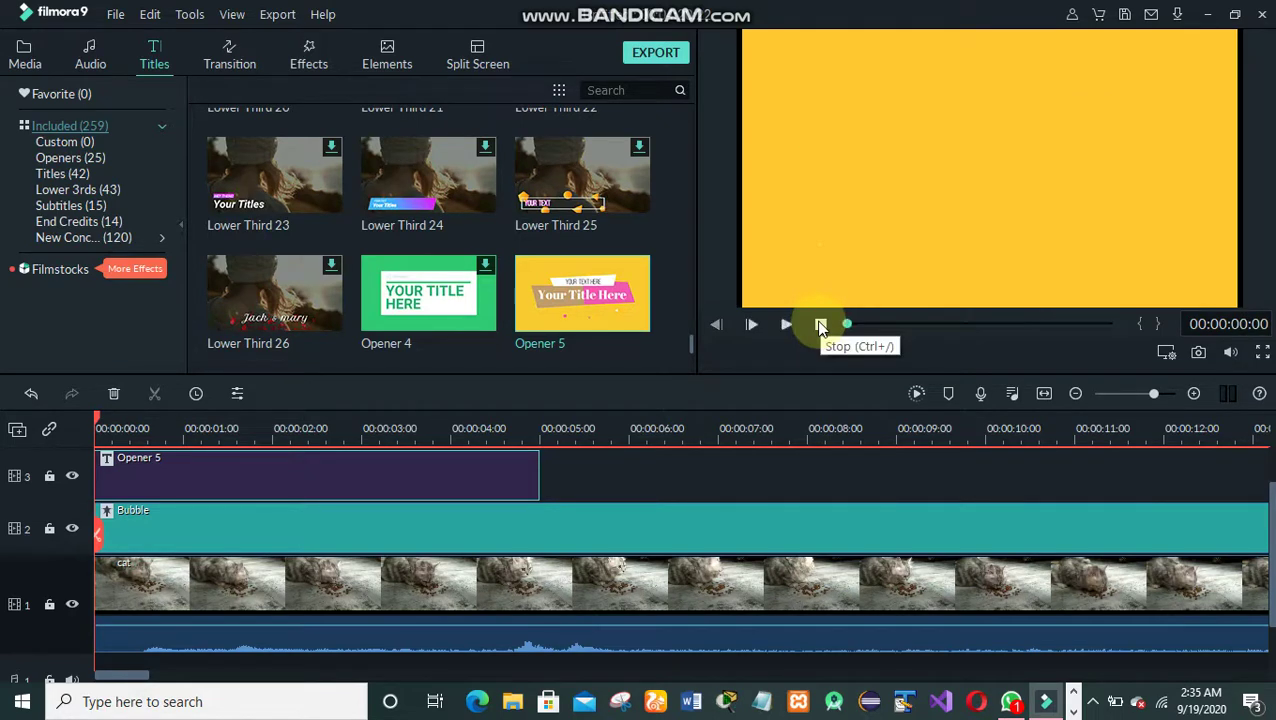
double_click(194, 463)
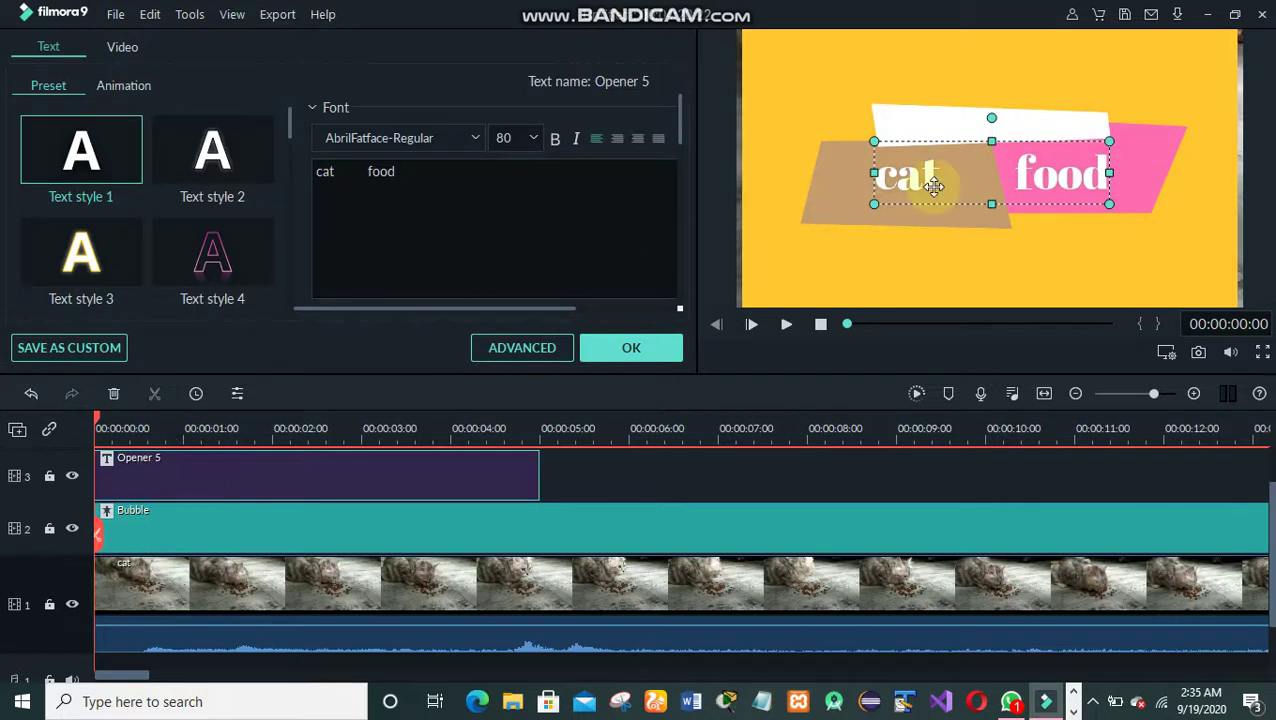
click(625, 349)
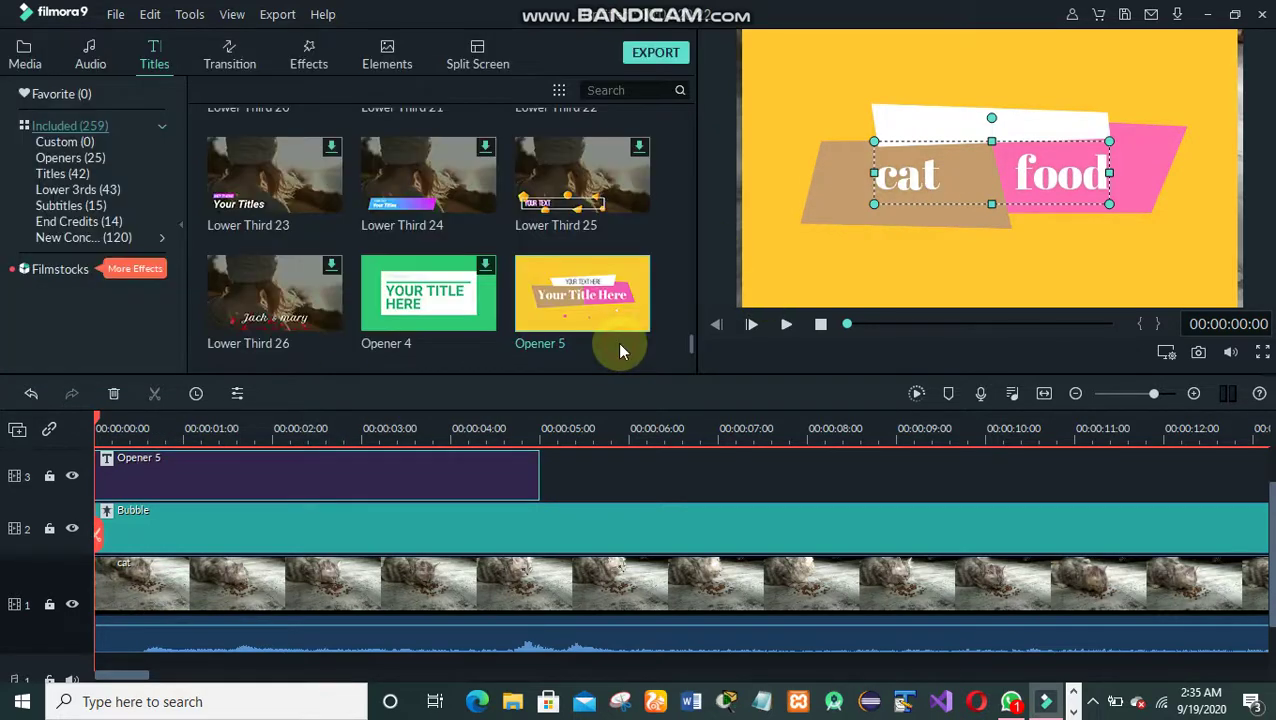
click(786, 327)
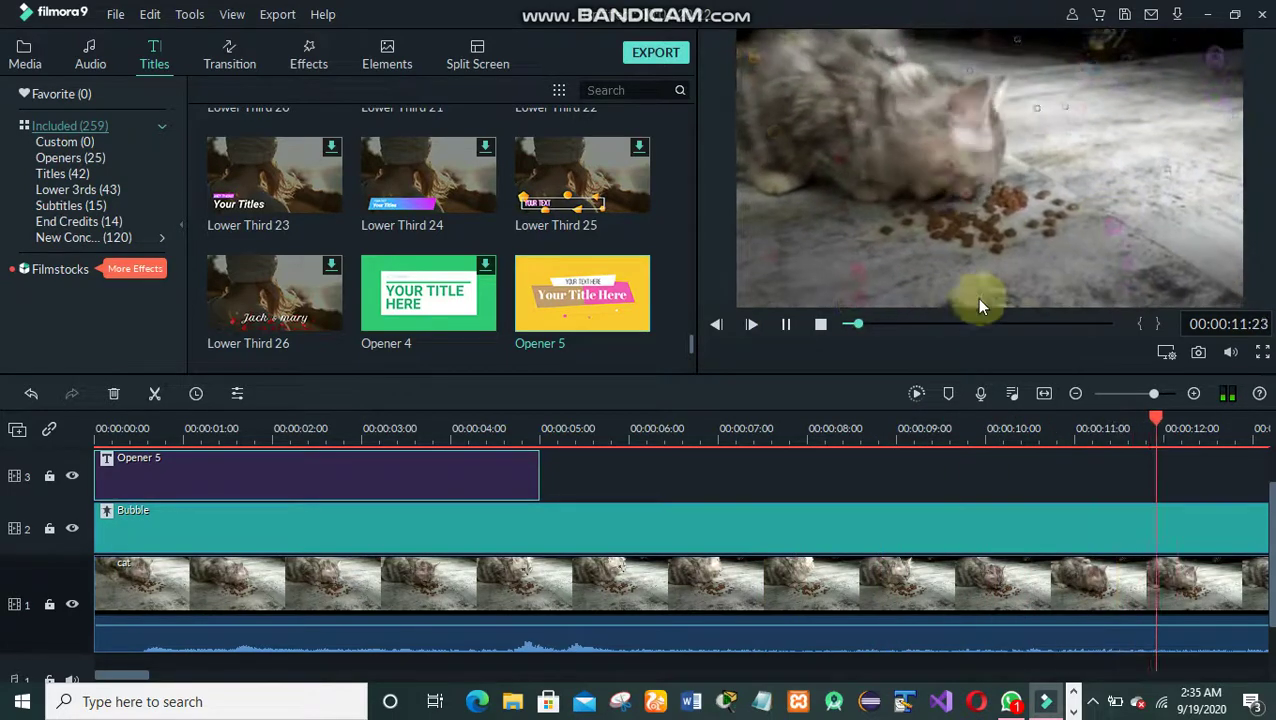
click(967, 324)
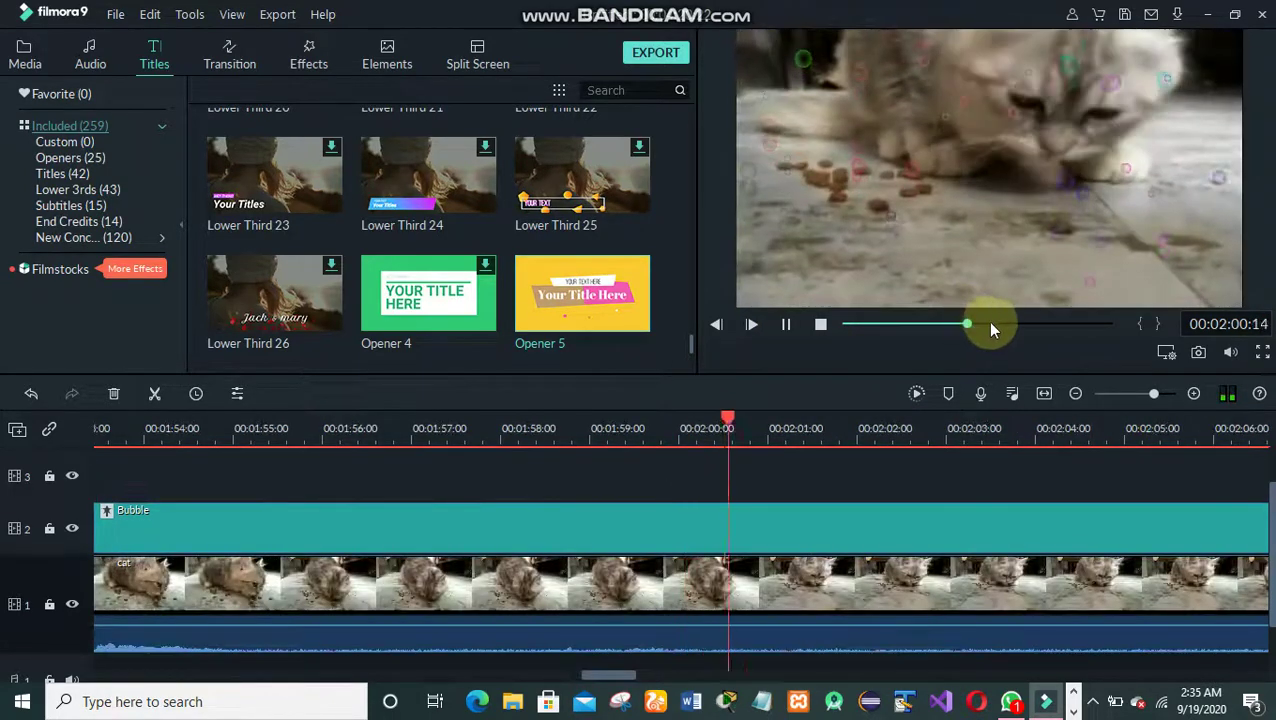
click(1008, 324)
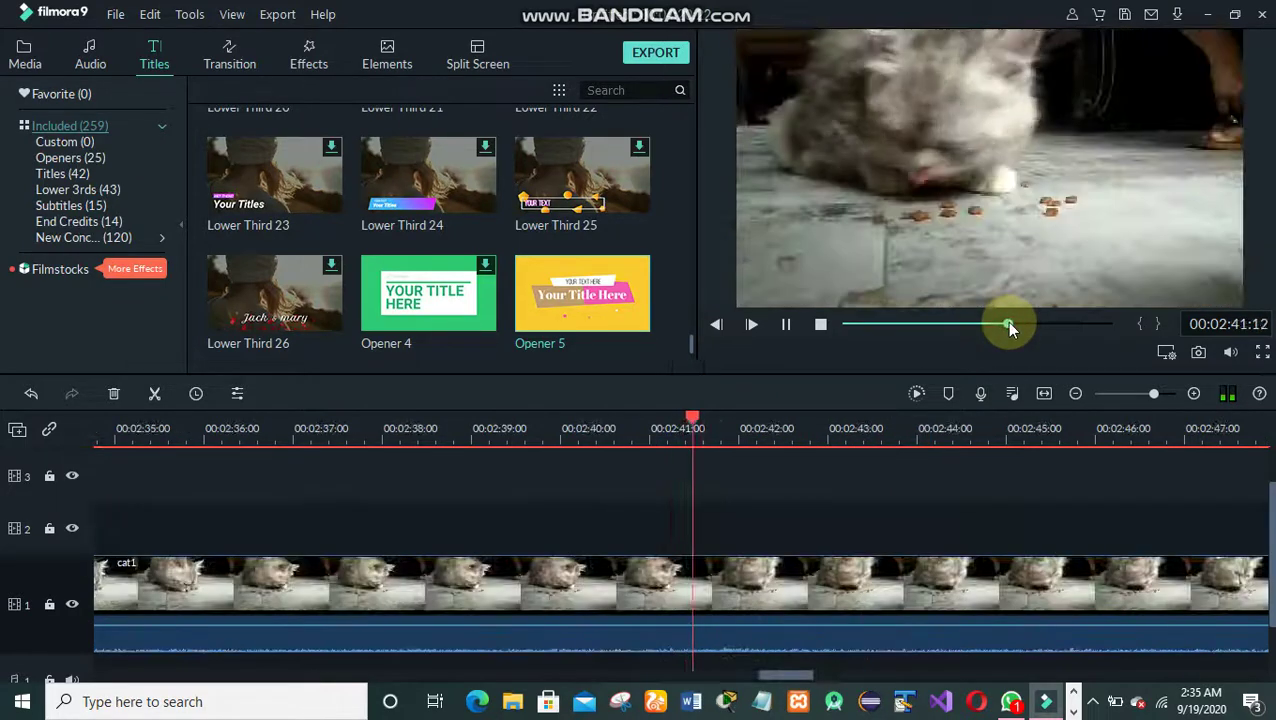
click(1031, 324)
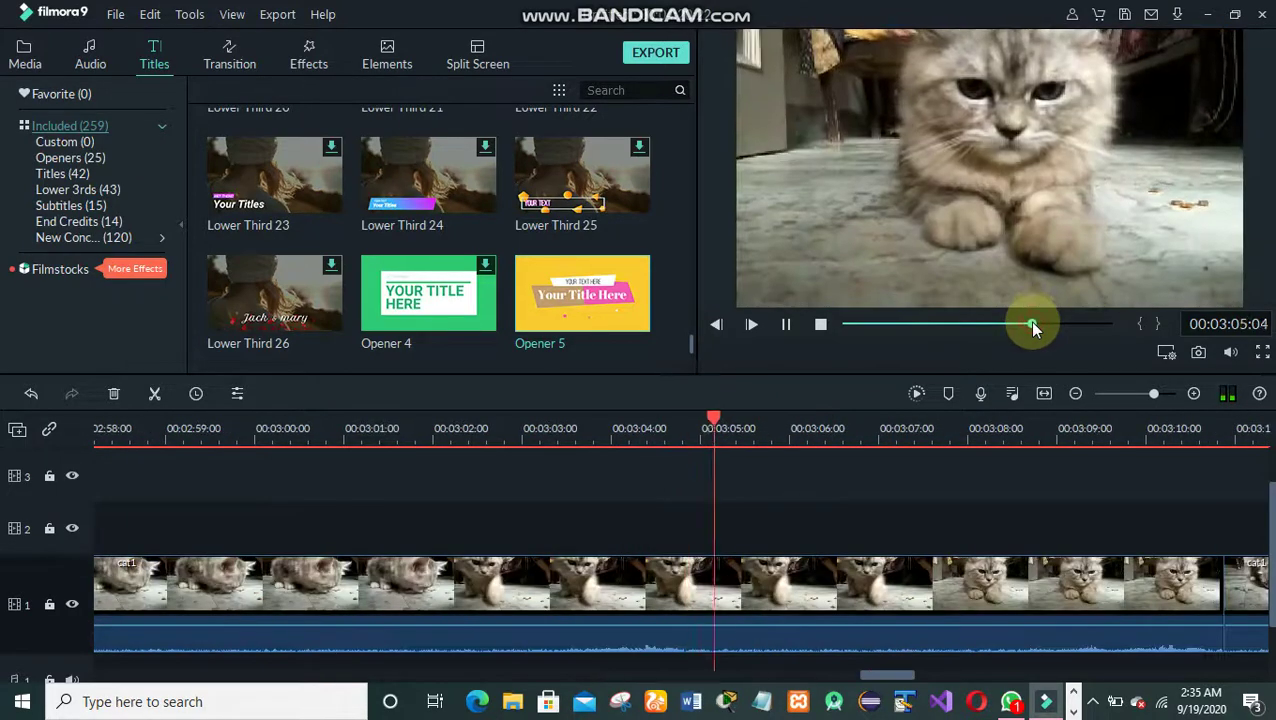
click(1019, 324)
click(1019, 322)
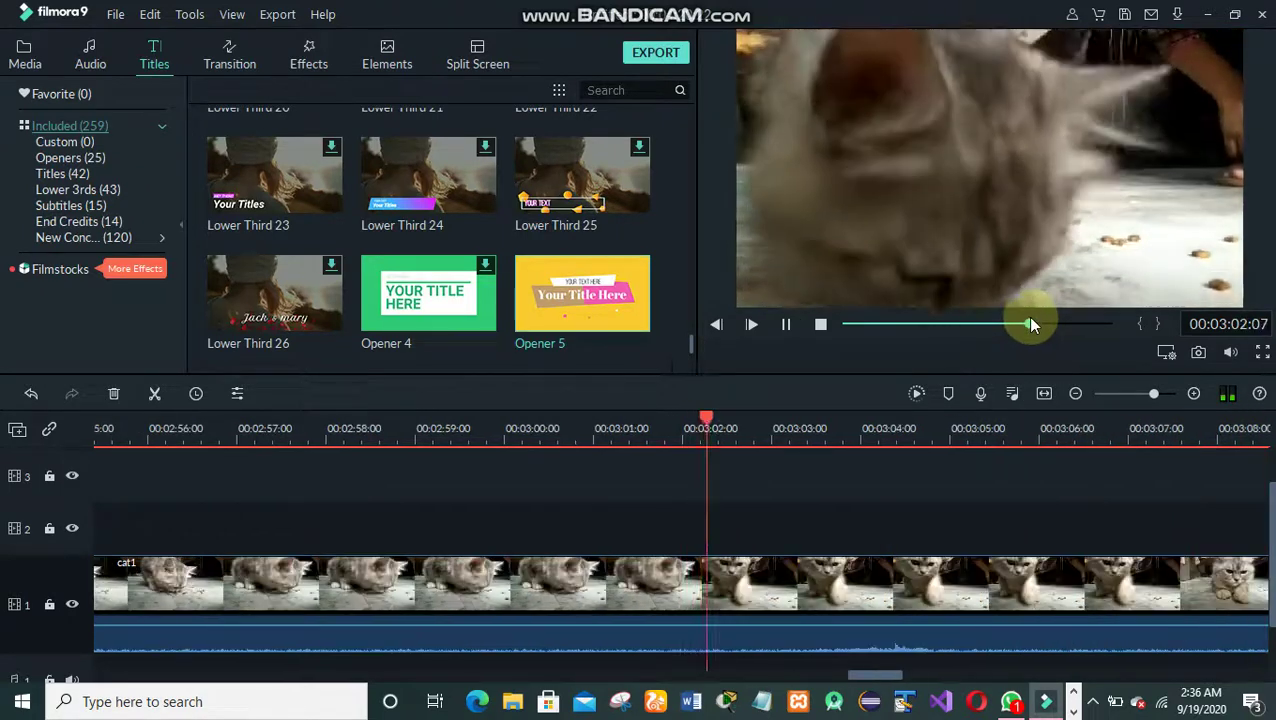
click(1037, 318)
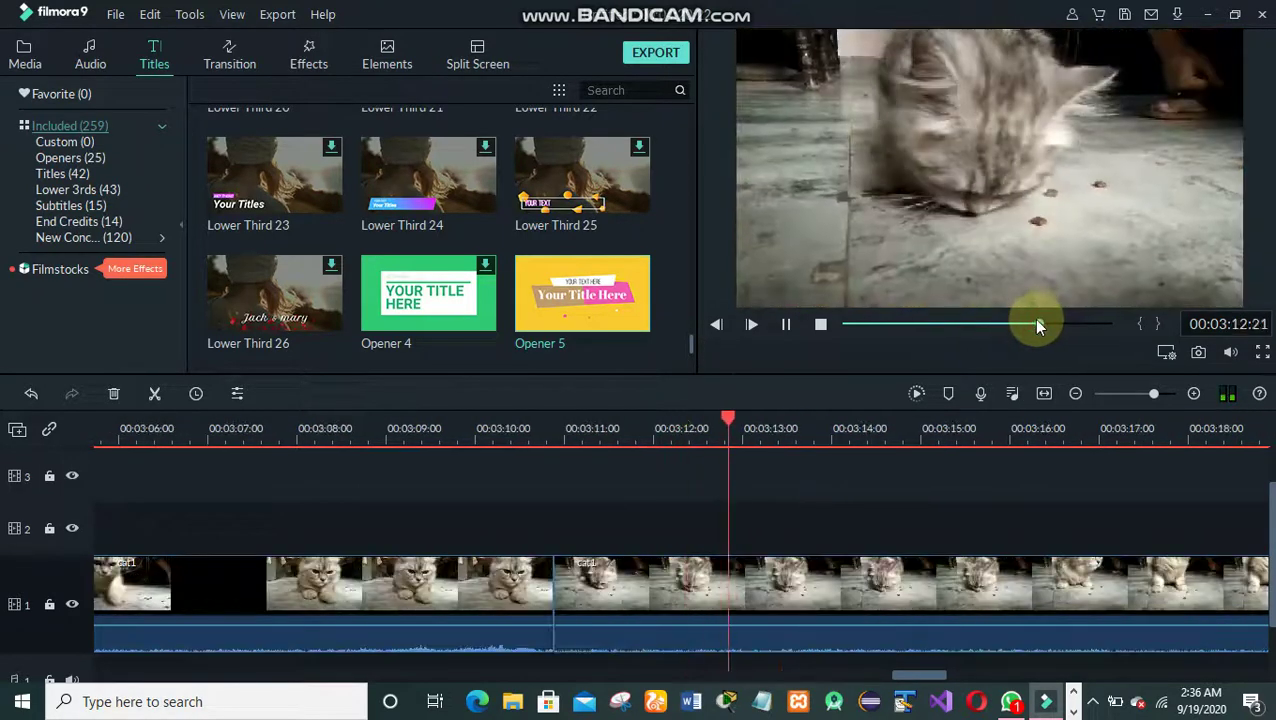
click(1024, 323)
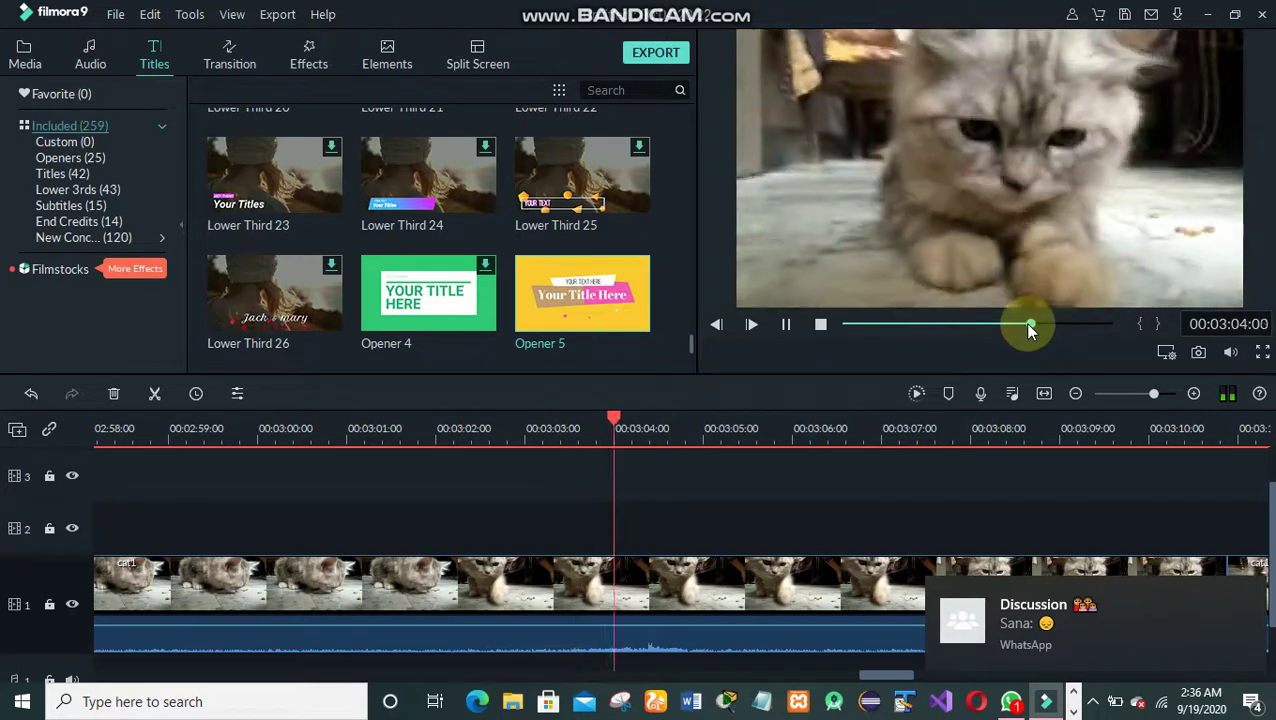
key(space)
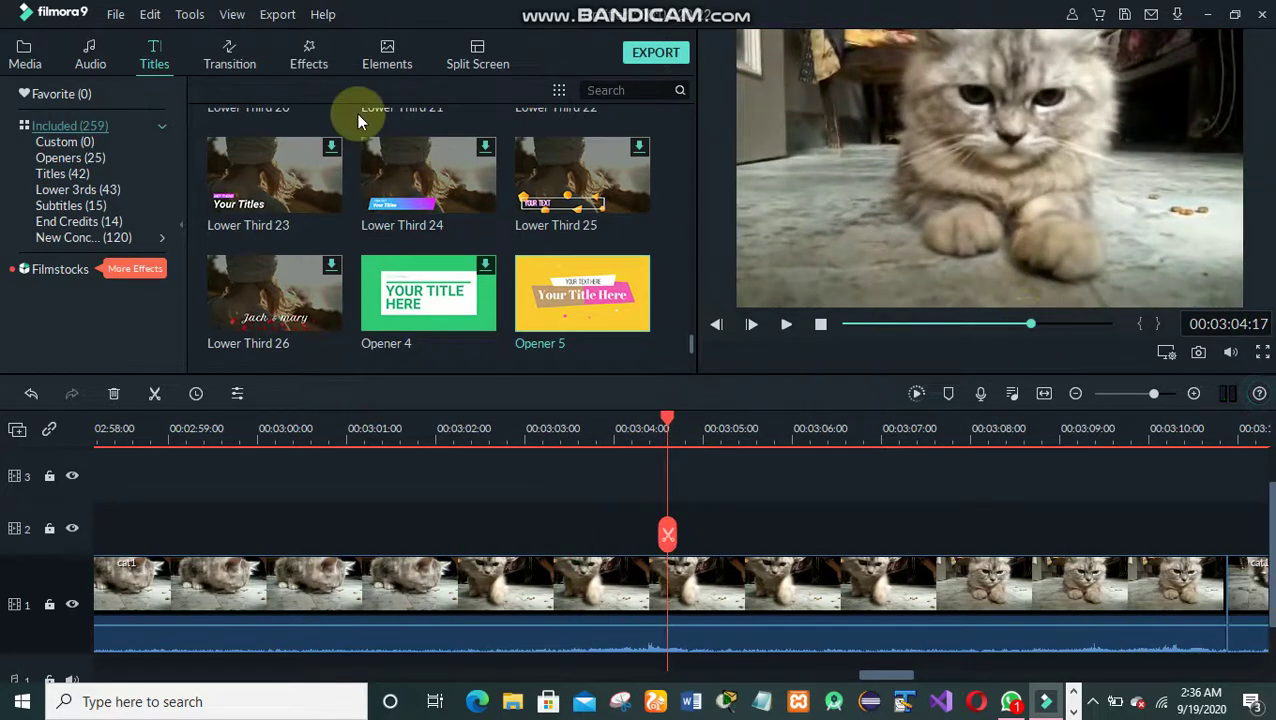
- Add Element Emoji 8 to track 2 at its 5-second length, ending at 00:03:09:15
click(386, 64)
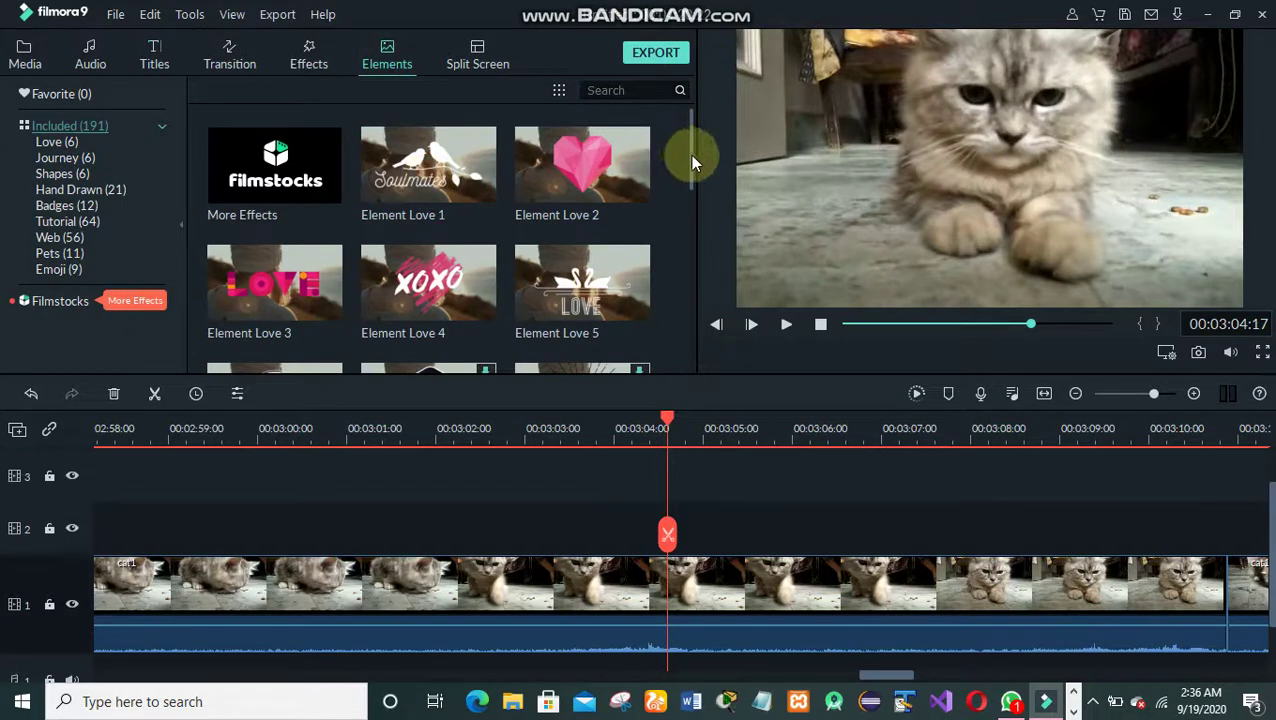
drag(690, 156, 684, 240)
mouse_move(685, 288)
mouse_down()
mouse_move(680, 347)
mouse_move(677, 297)
mouse_up()
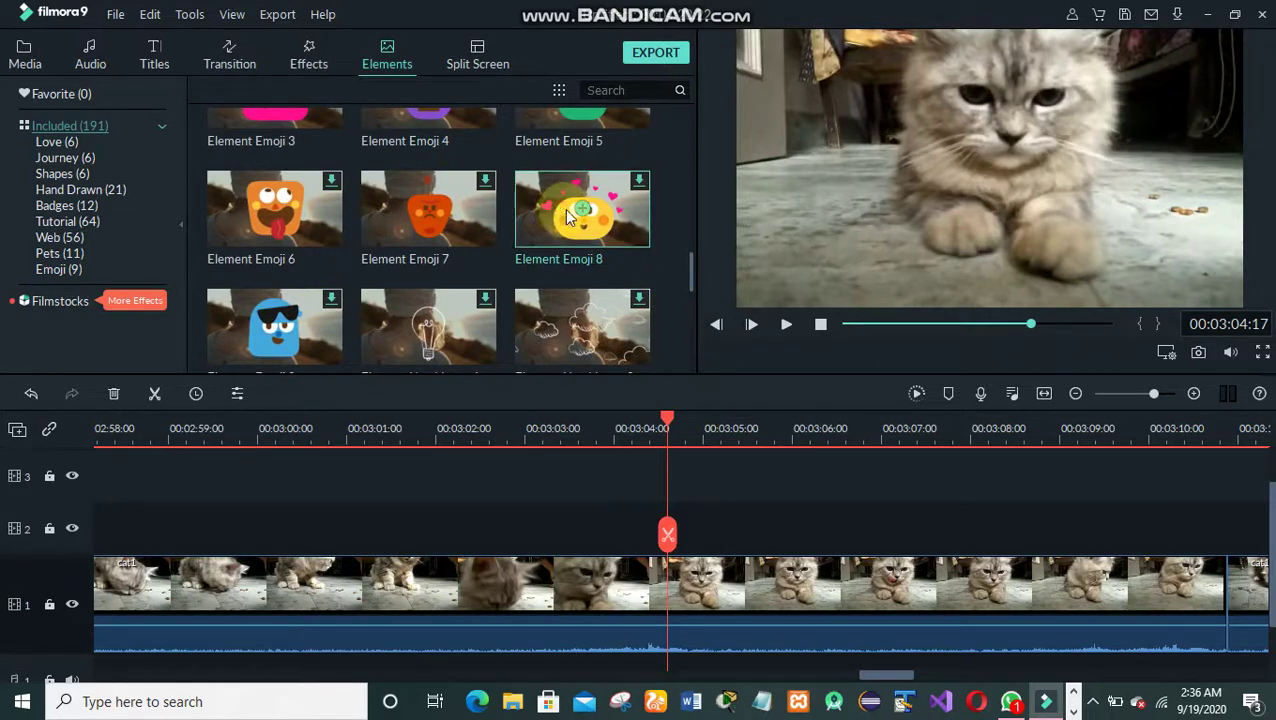
click(582, 210)
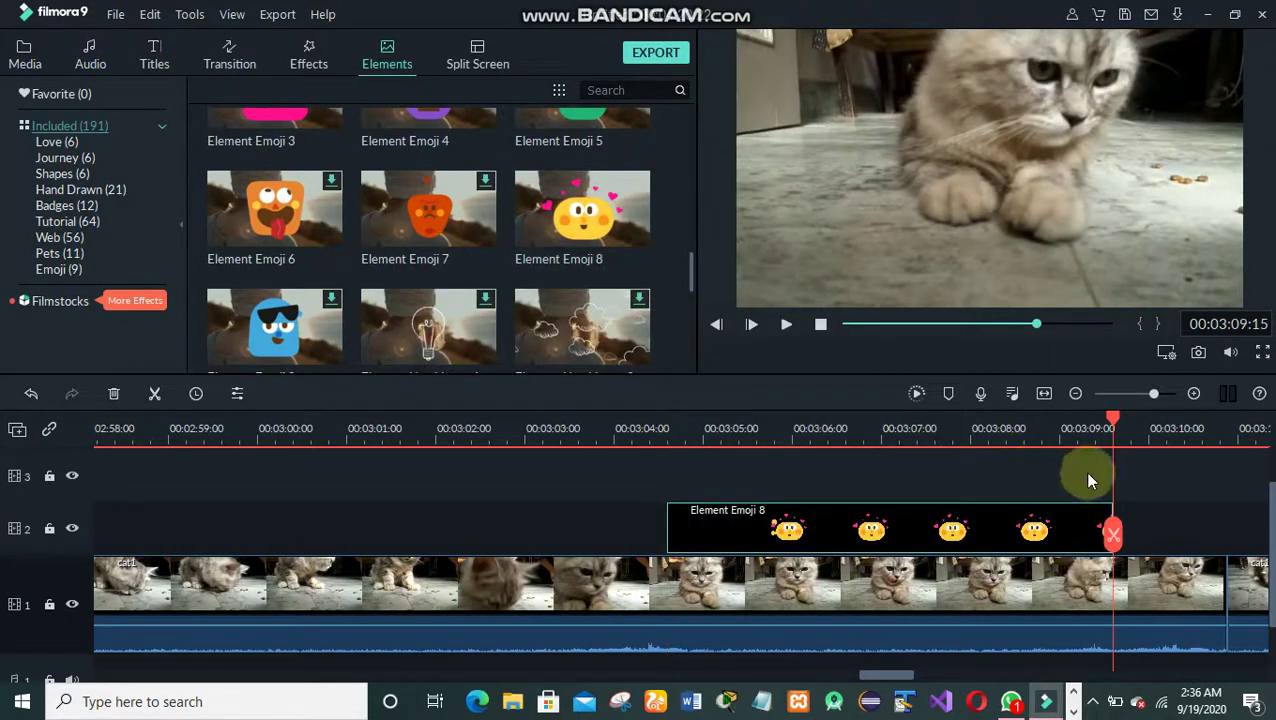
mouse_move(1113, 501)
mouse_down()
mouse_move(1133, 513)
mouse_move(1113, 505)
mouse_up()
click(1030, 525)
click(786, 322)
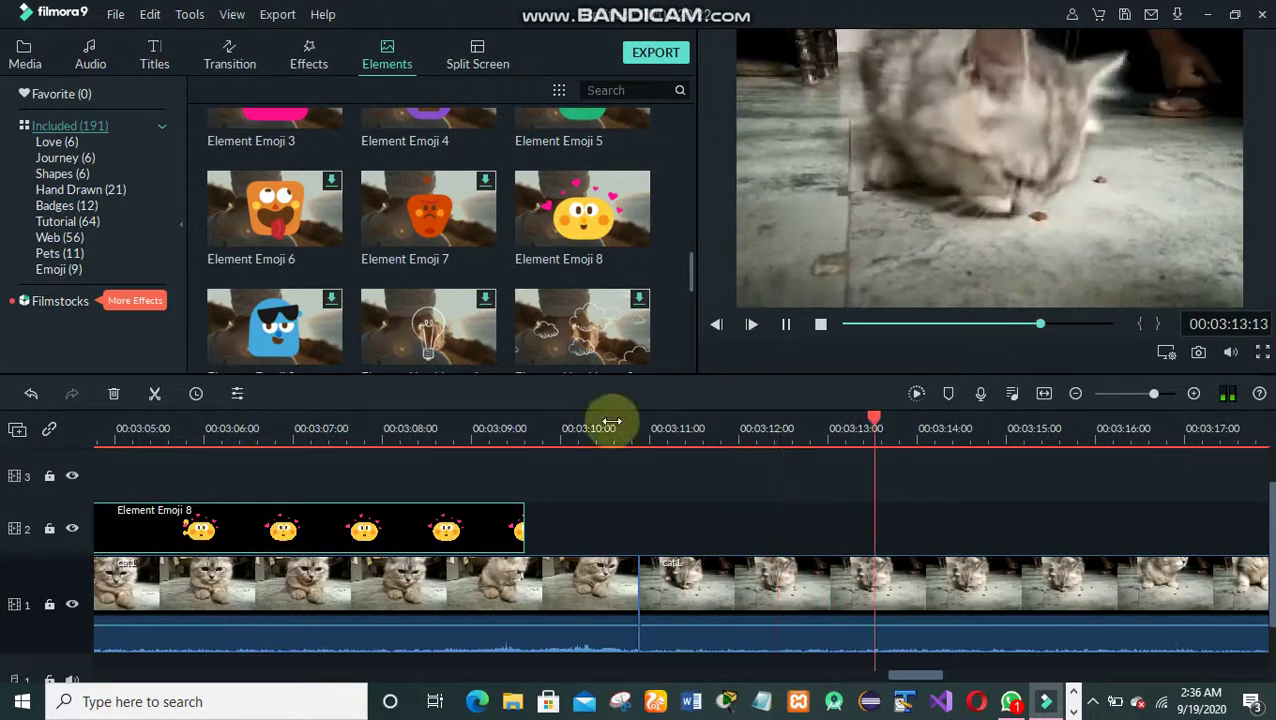
drag(995, 322, 980, 330)
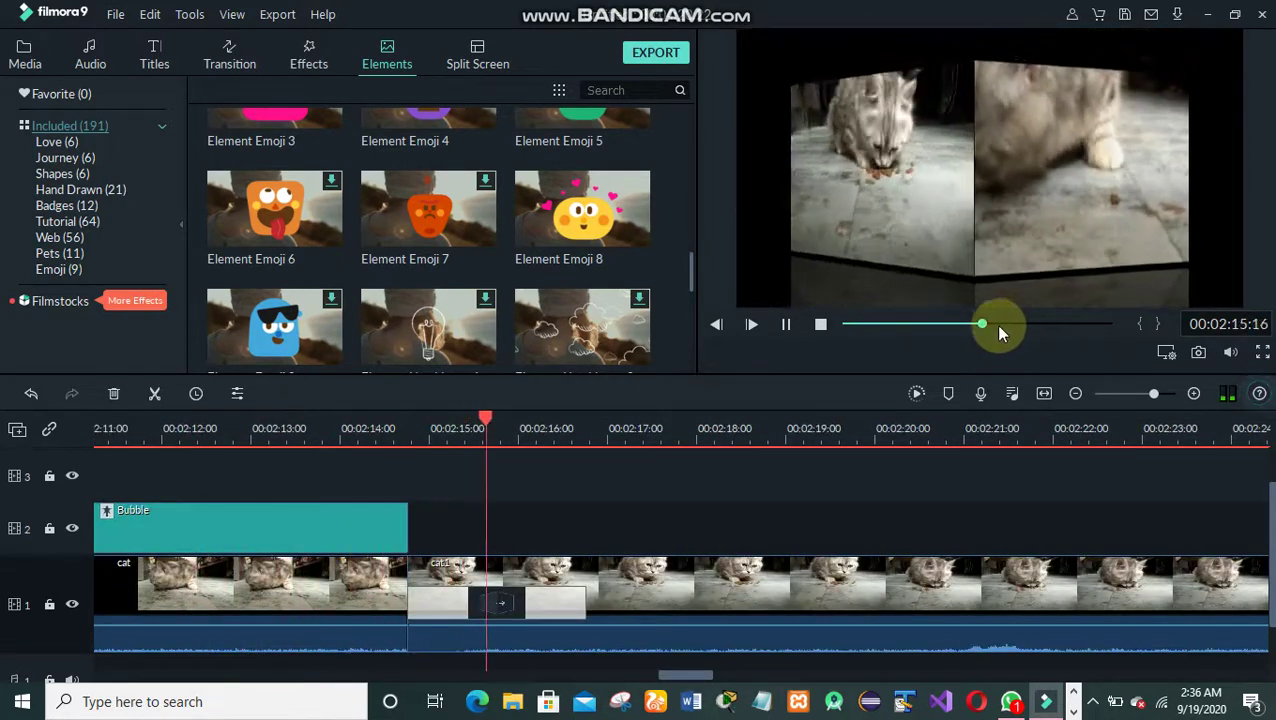
click(1029, 329)
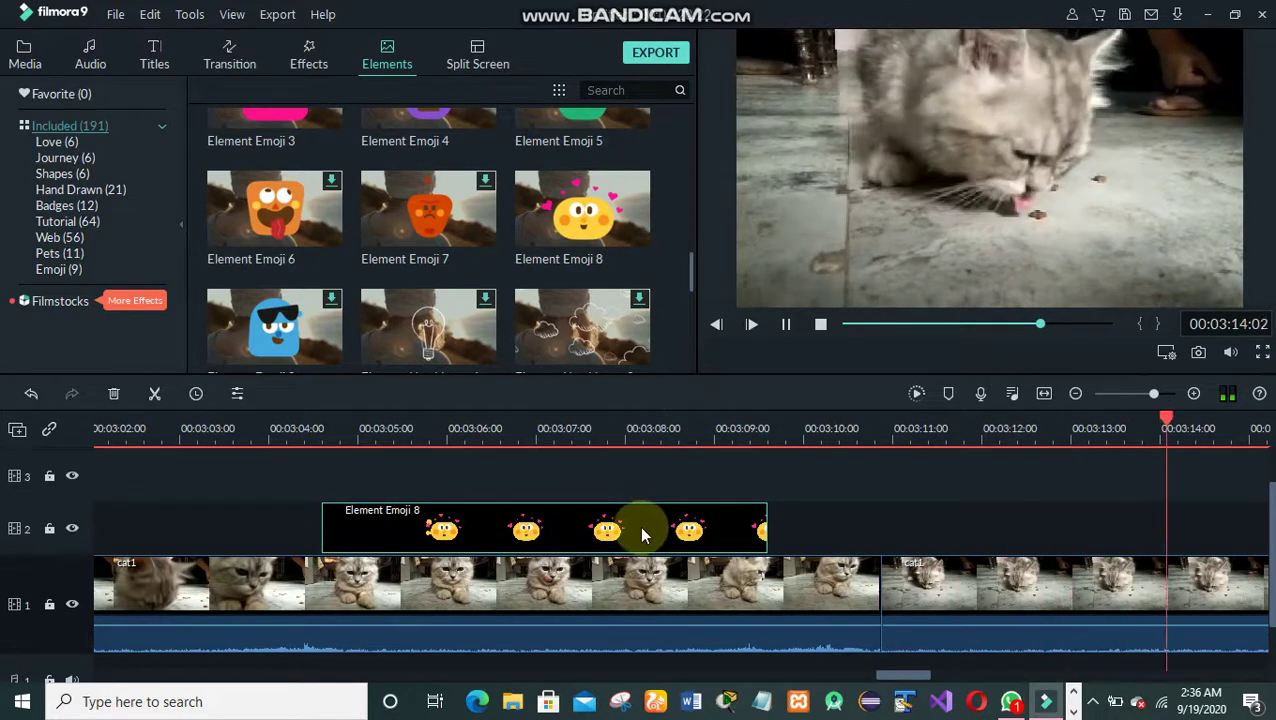
key(space)
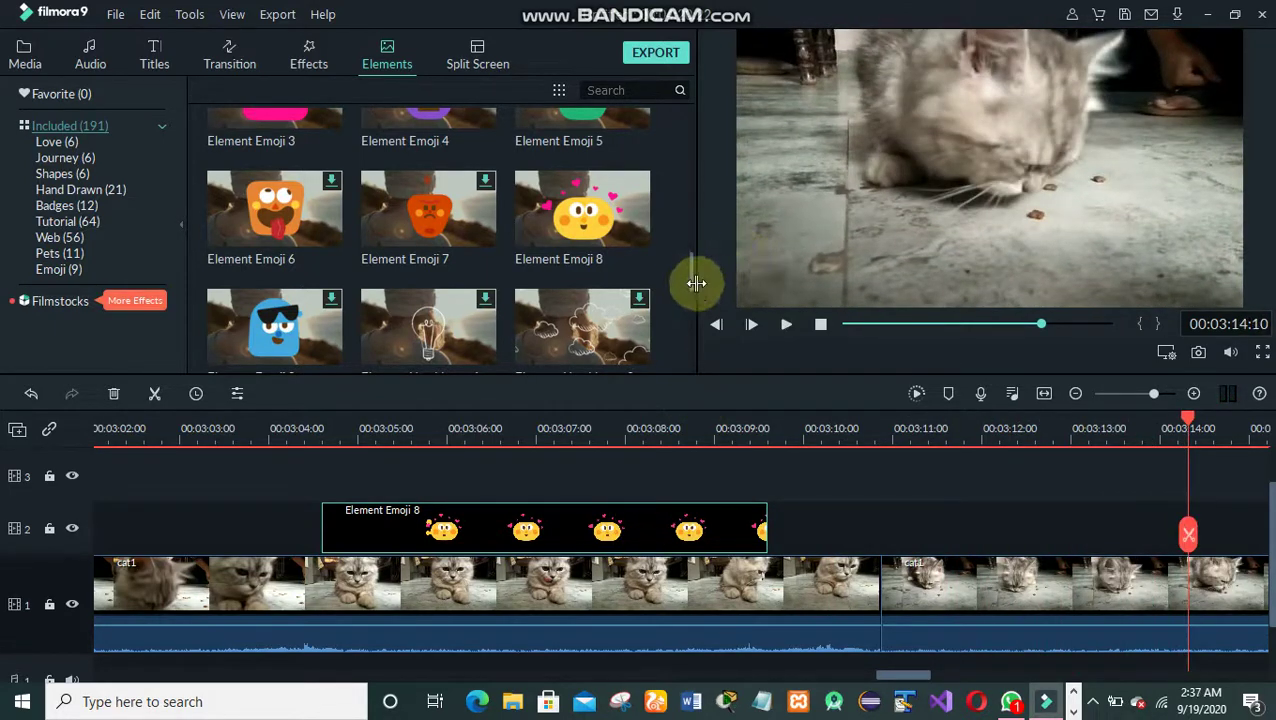
scroll(687, 290, down, 4)
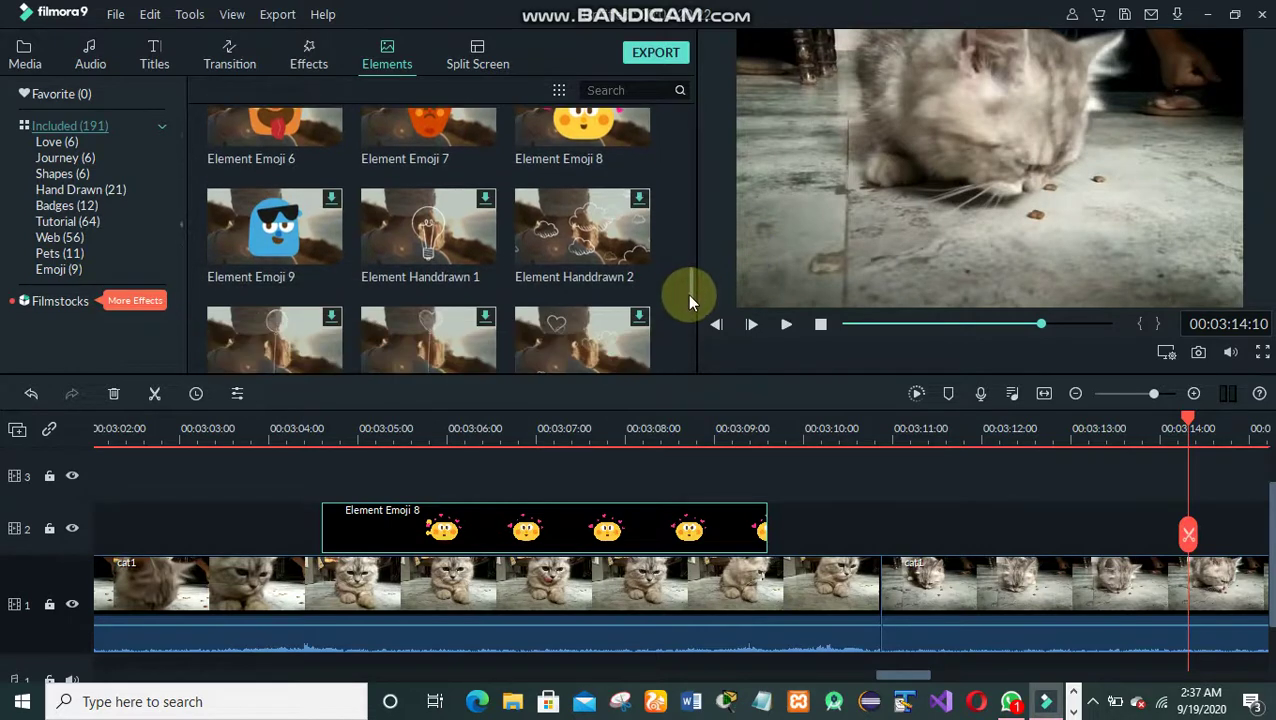
drag(686, 306, 644, 114)
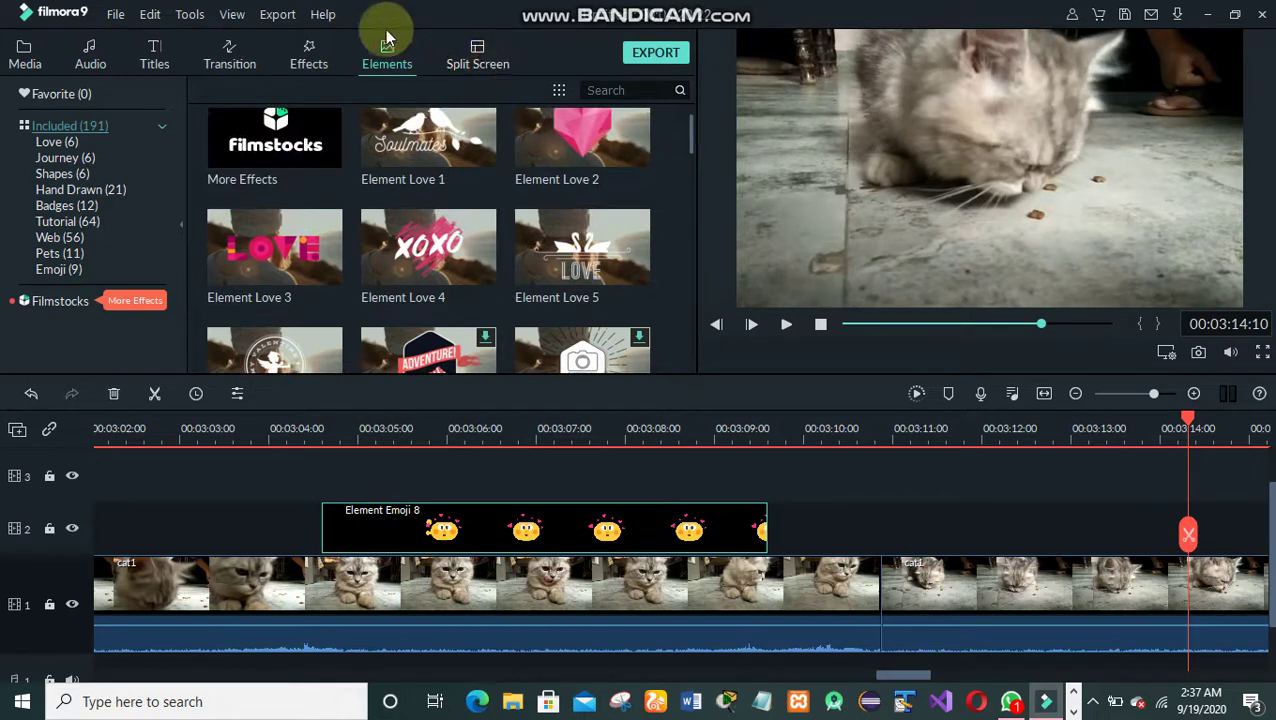
- Return to the project media showing cat, cat1 and cat2, then open and close a browser window
click(315, 52)
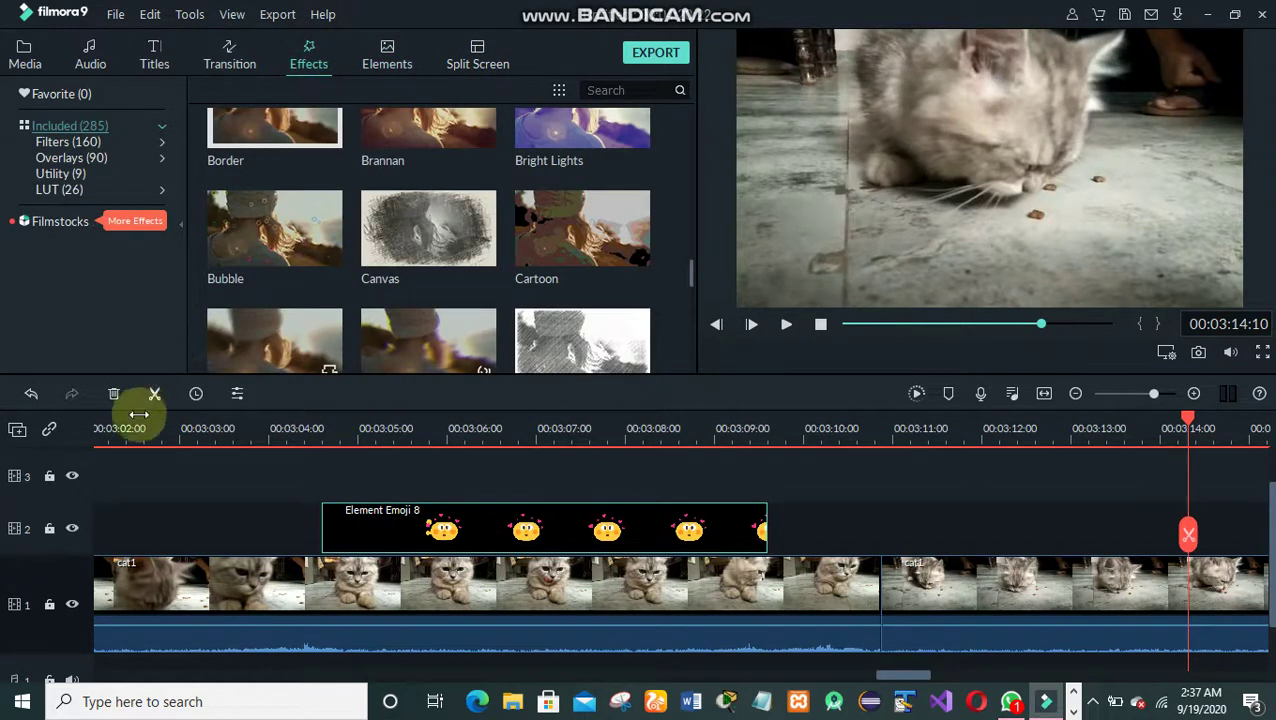
click(26, 52)
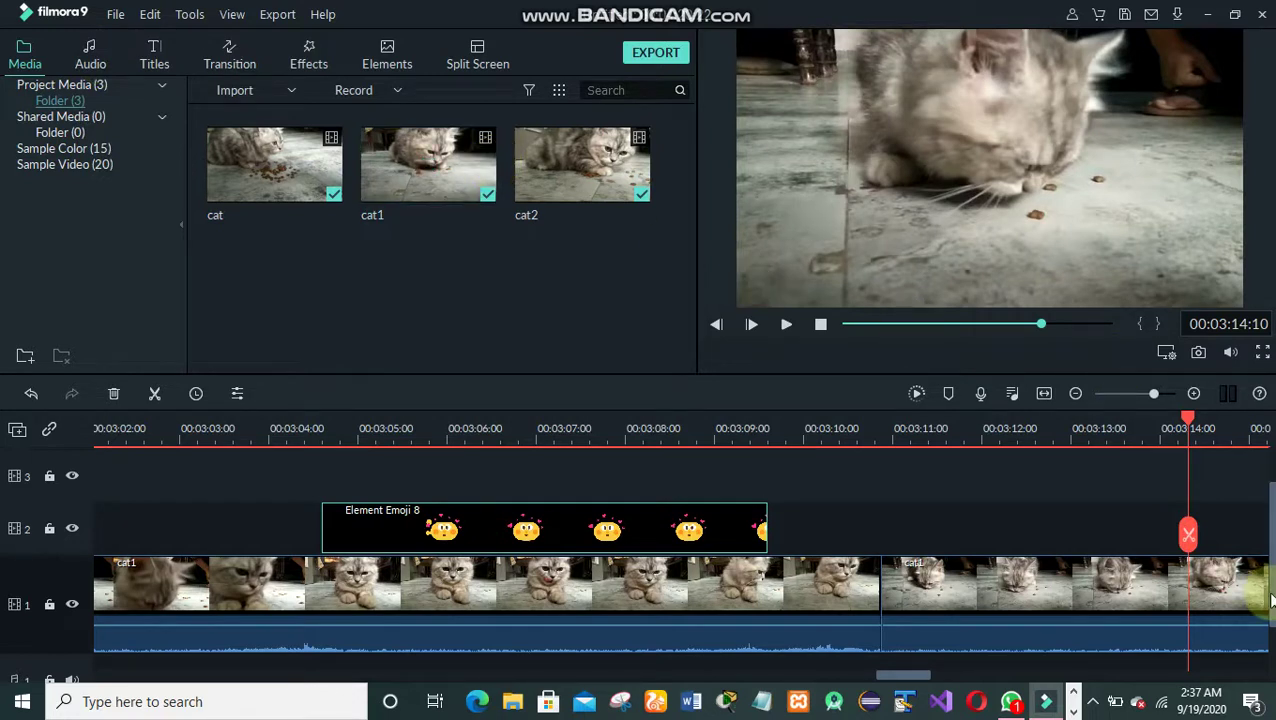
scroll(1268, 585, down, 1)
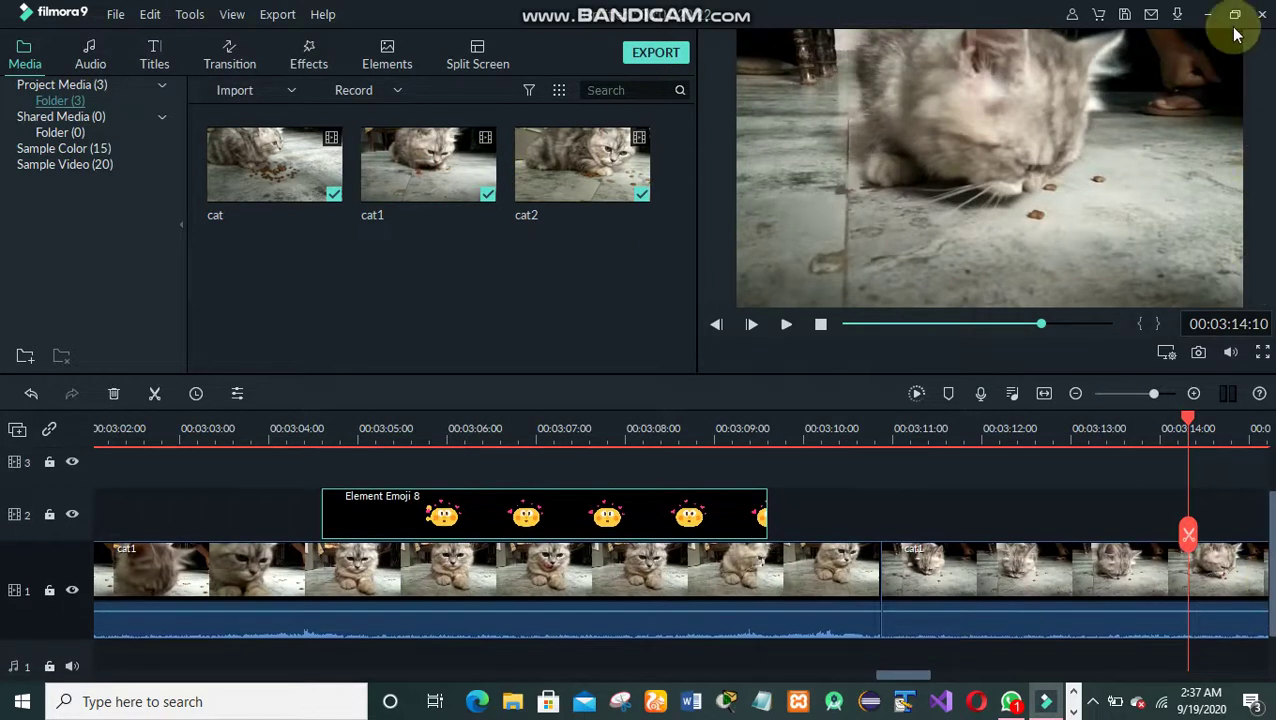
click(1178, 16)
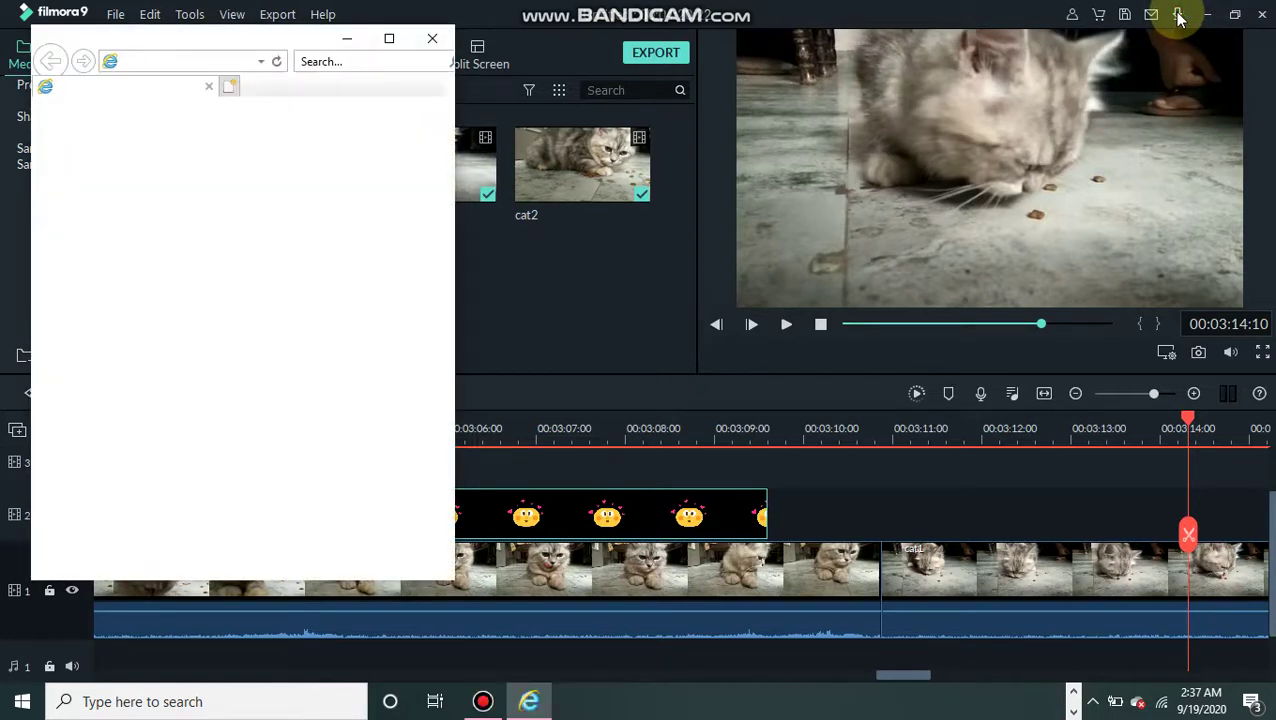
click(424, 44)
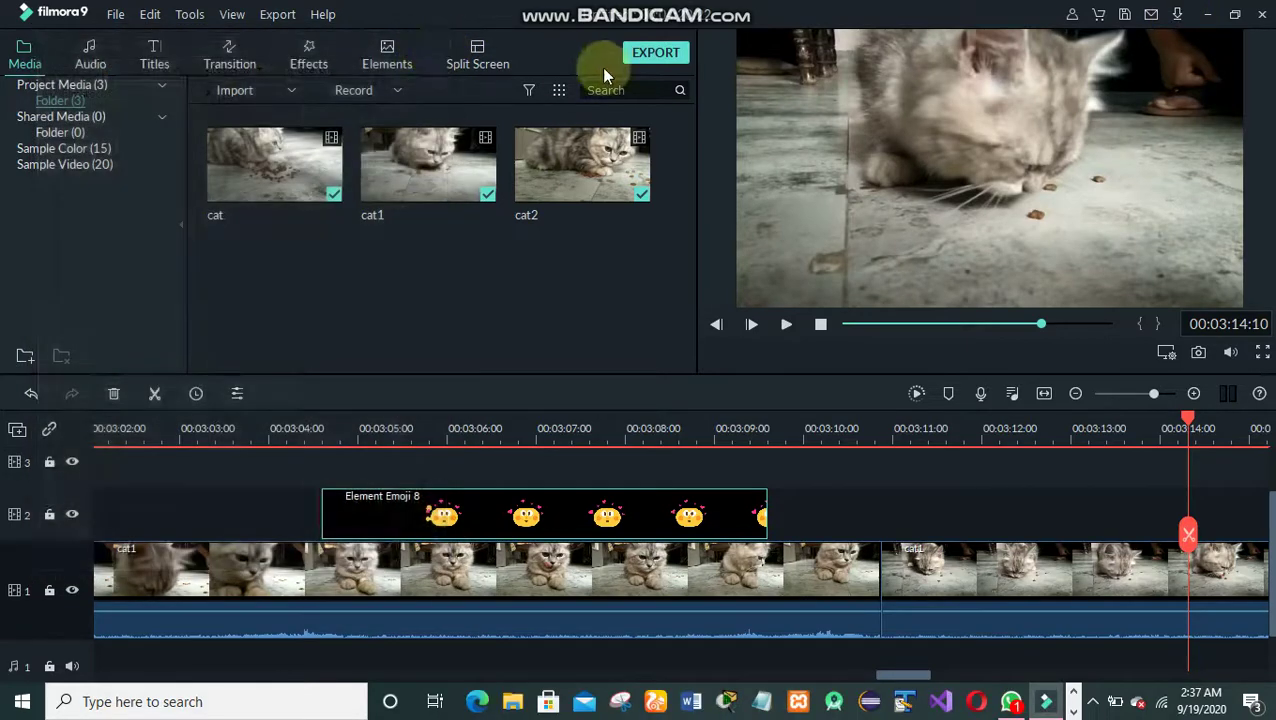
- Start the export, which brings up the plan window warning about a watermark
click(668, 55)
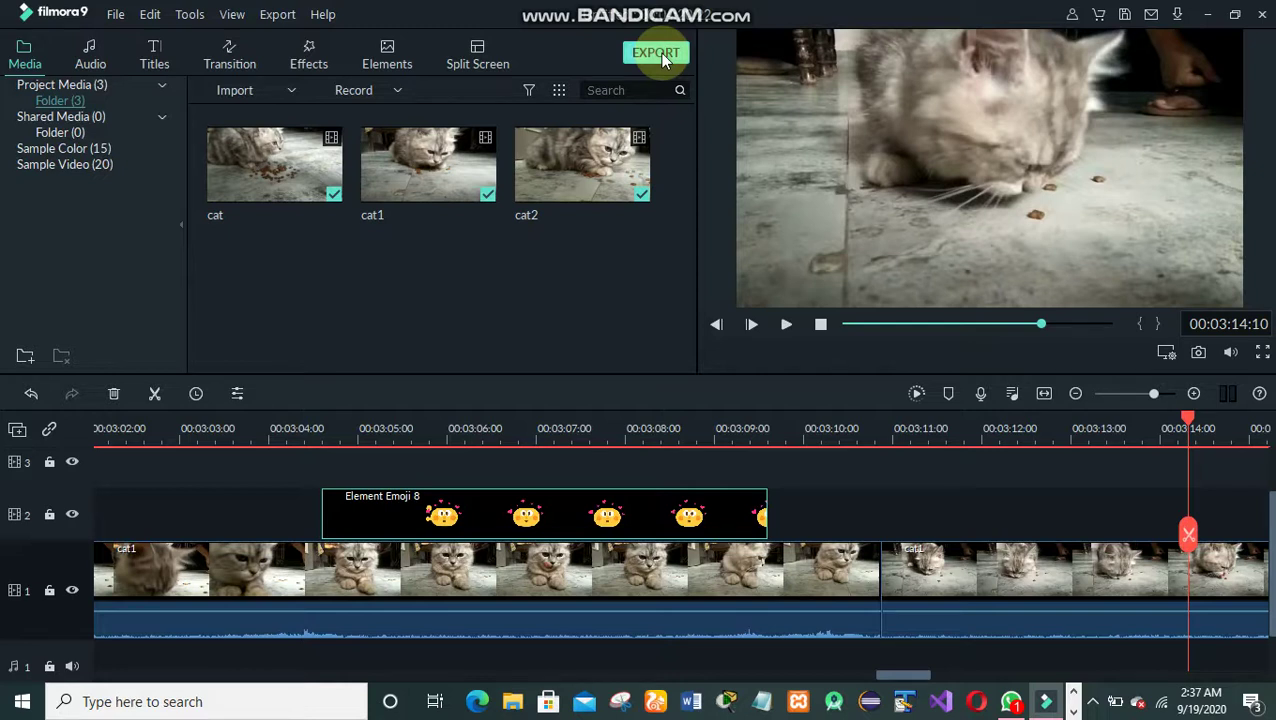
click(661, 58)
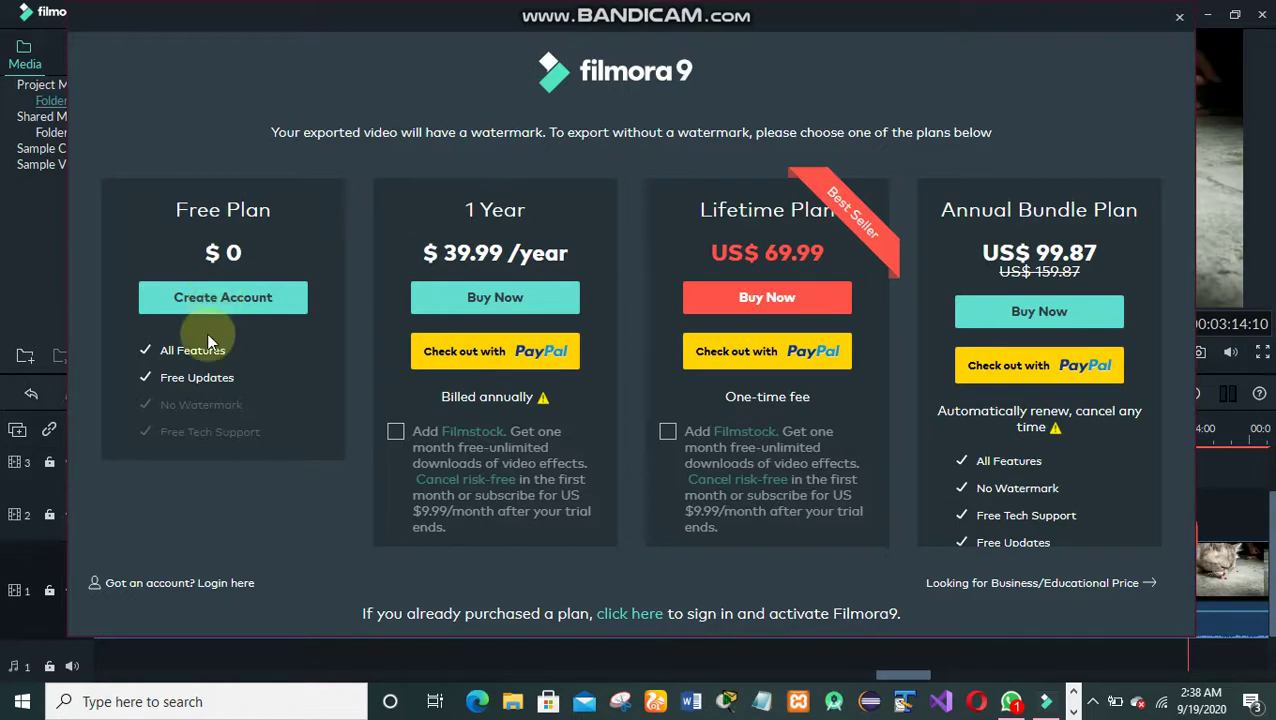
- Open the Wondershare ID login, enter the account e-mail and password, and submit
click(203, 586)
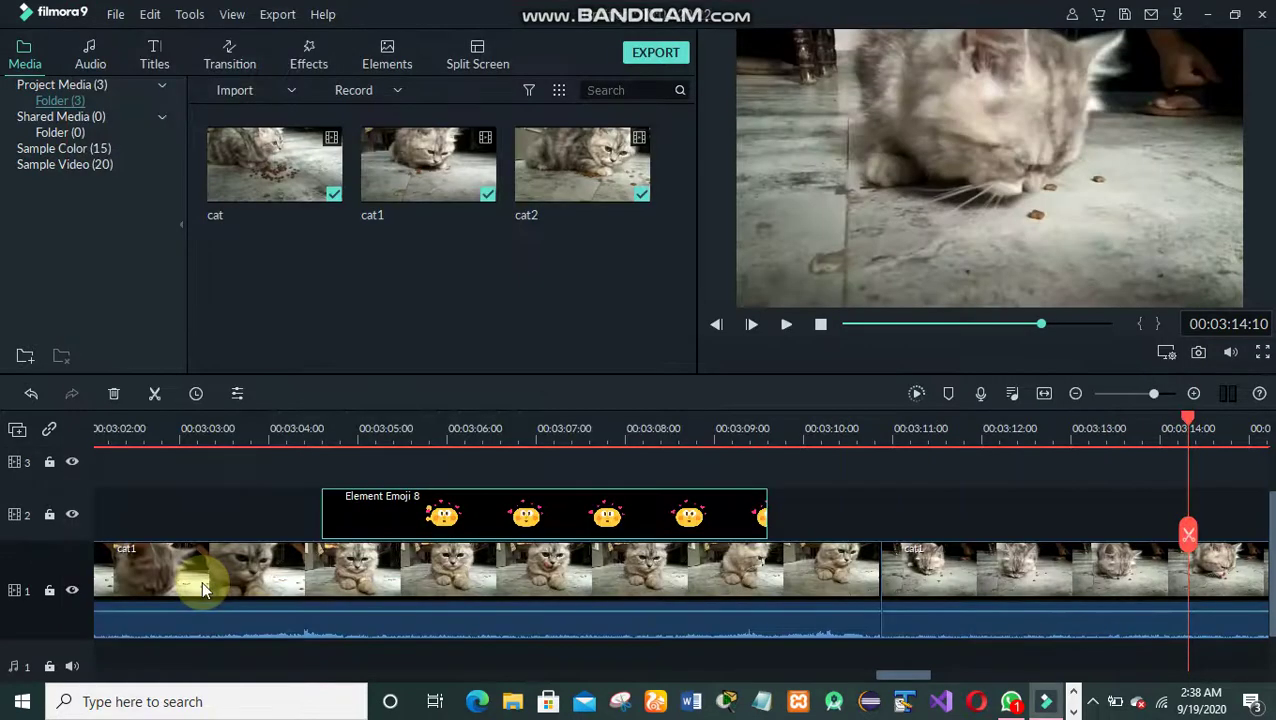
click(550, 210)
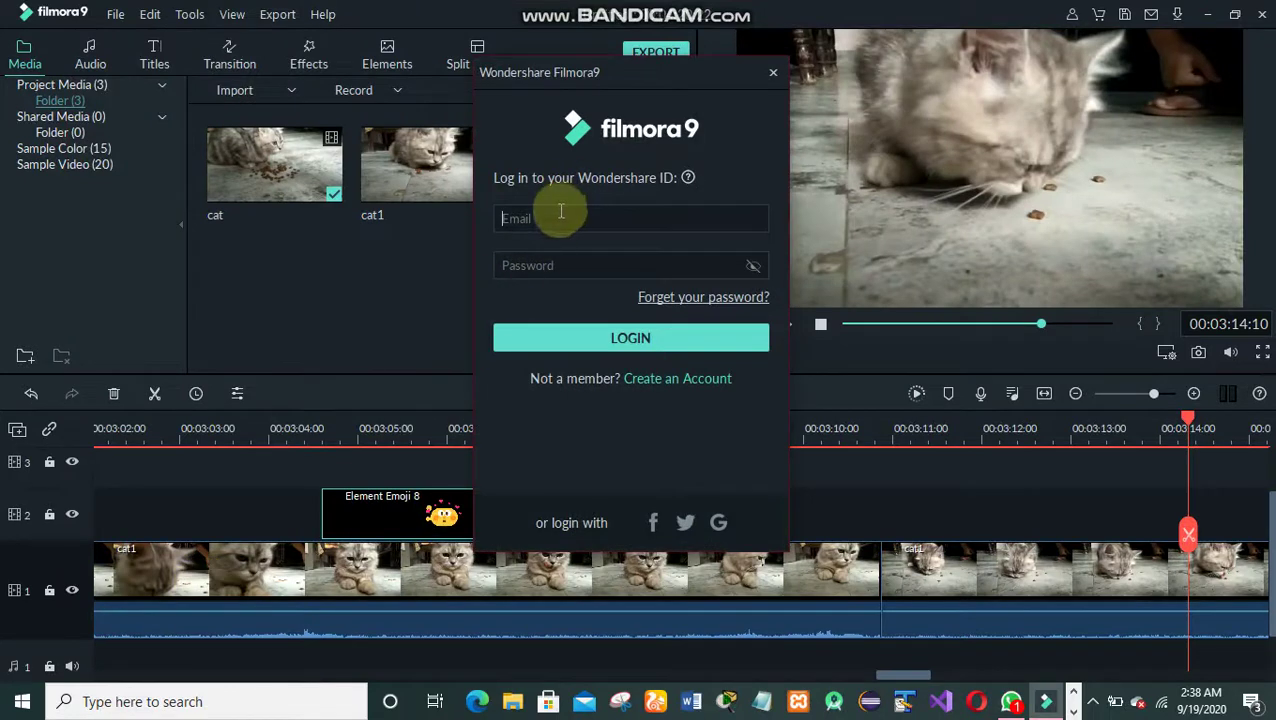
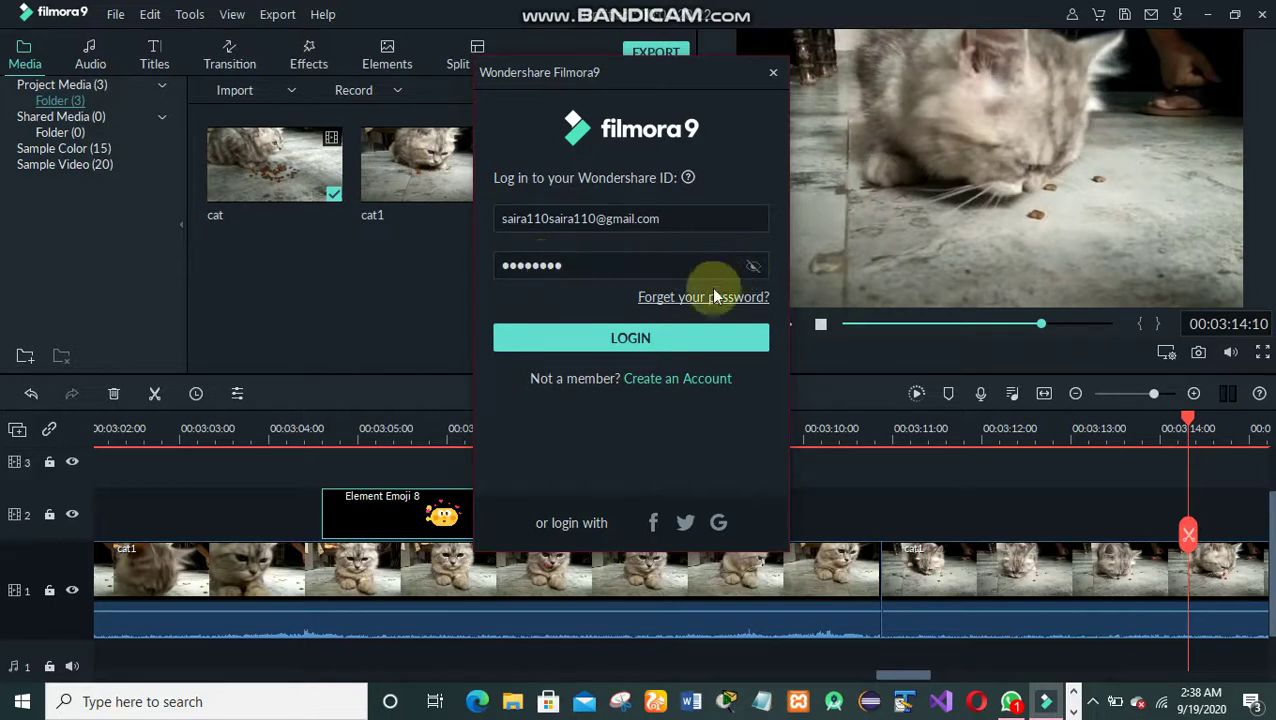
click(653, 349)
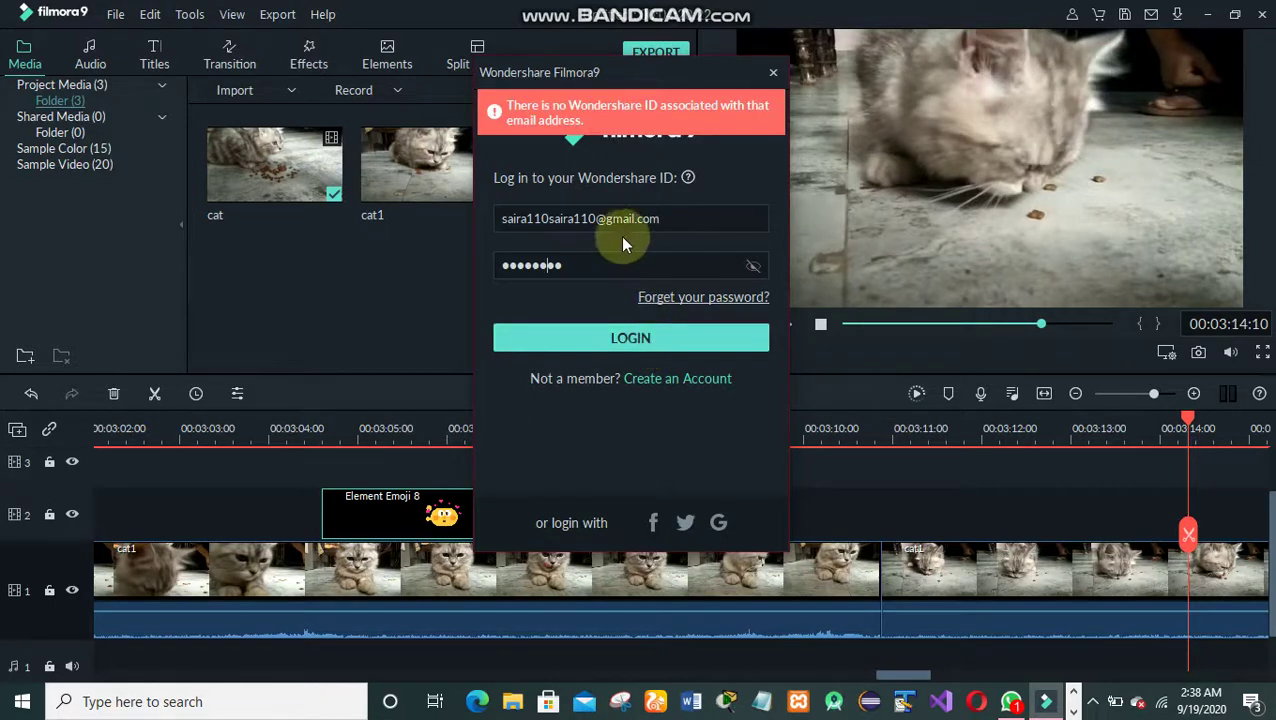
- Dismiss the login error, clear the password, and switch to Bandicam from the taskbar
click(577, 272)
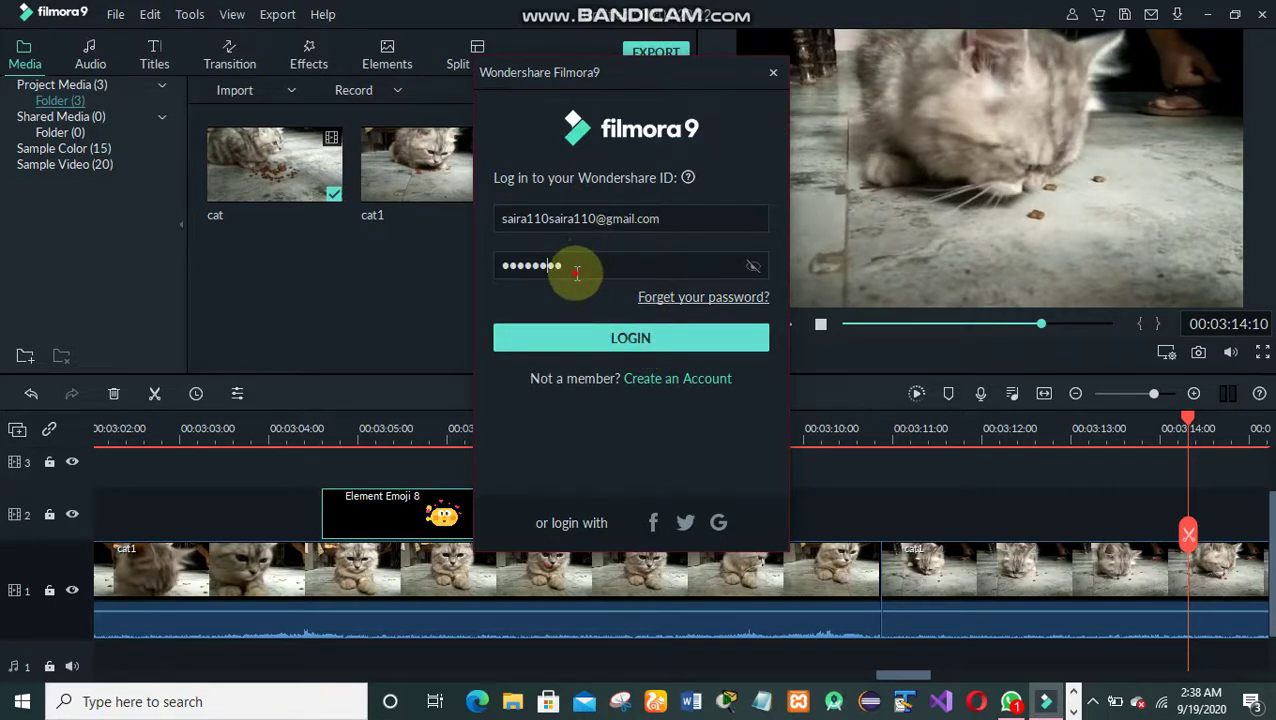
key(BackSpace)
key(BackSpace)
key(BackSpace)
key(BackSpace)
key(BackSpace)
key(BackSpace)
key(BackSpace)
key(BackSpace)
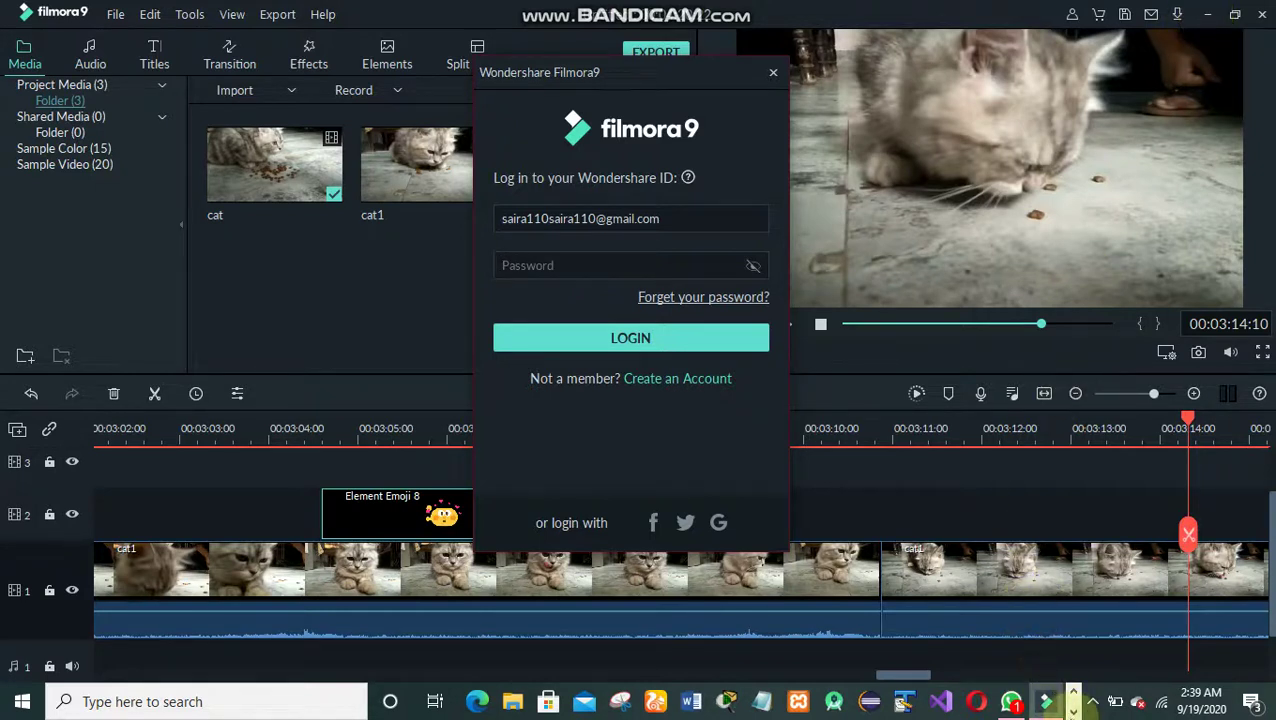
click(1072, 712)
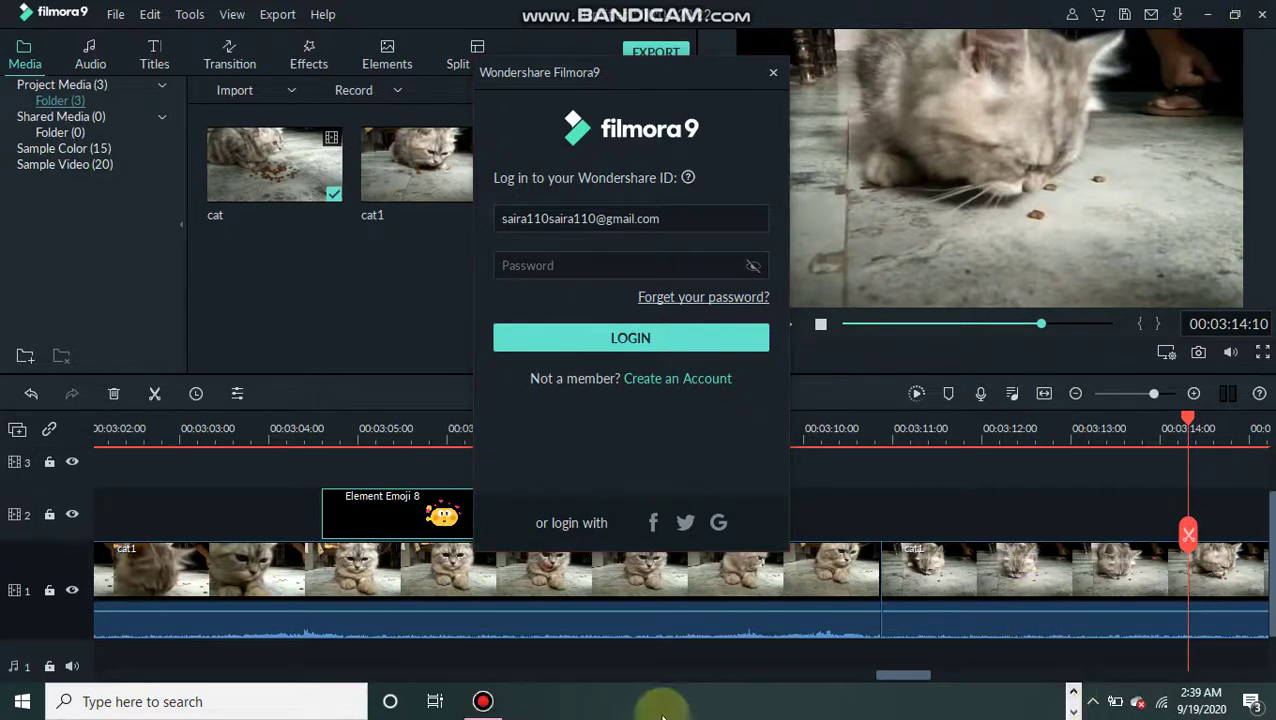
mouse_move(478, 705)
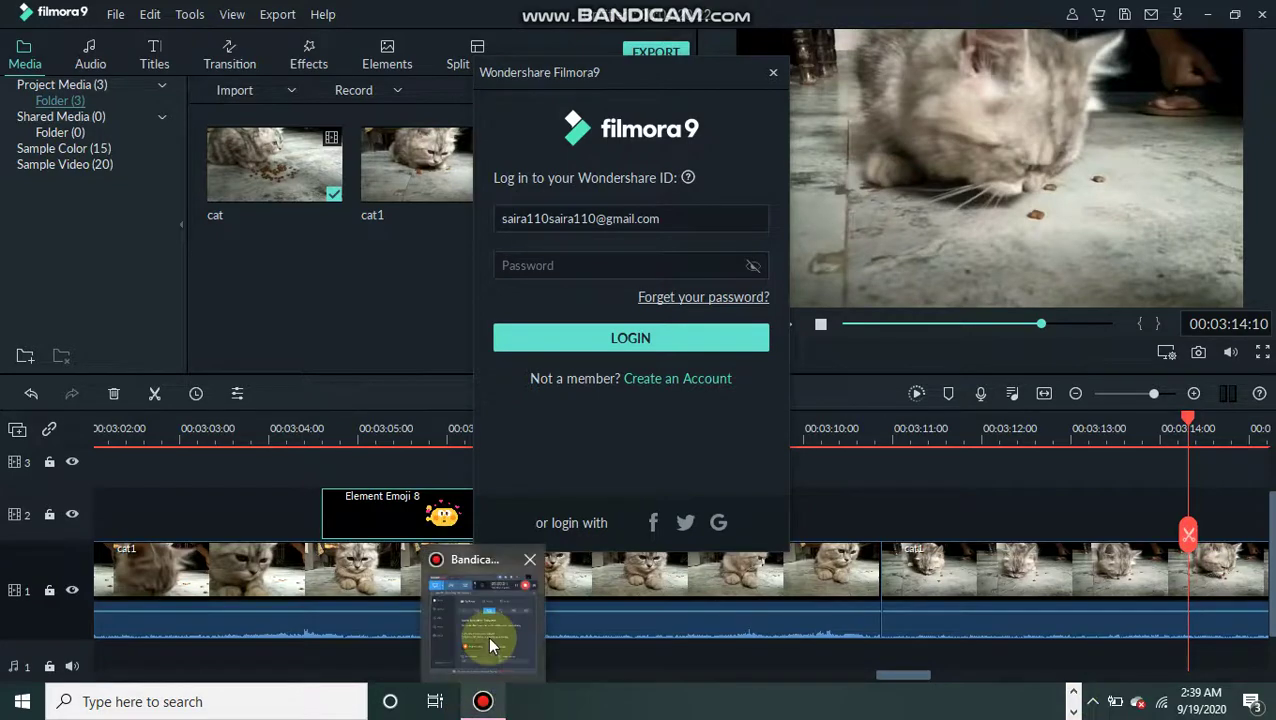